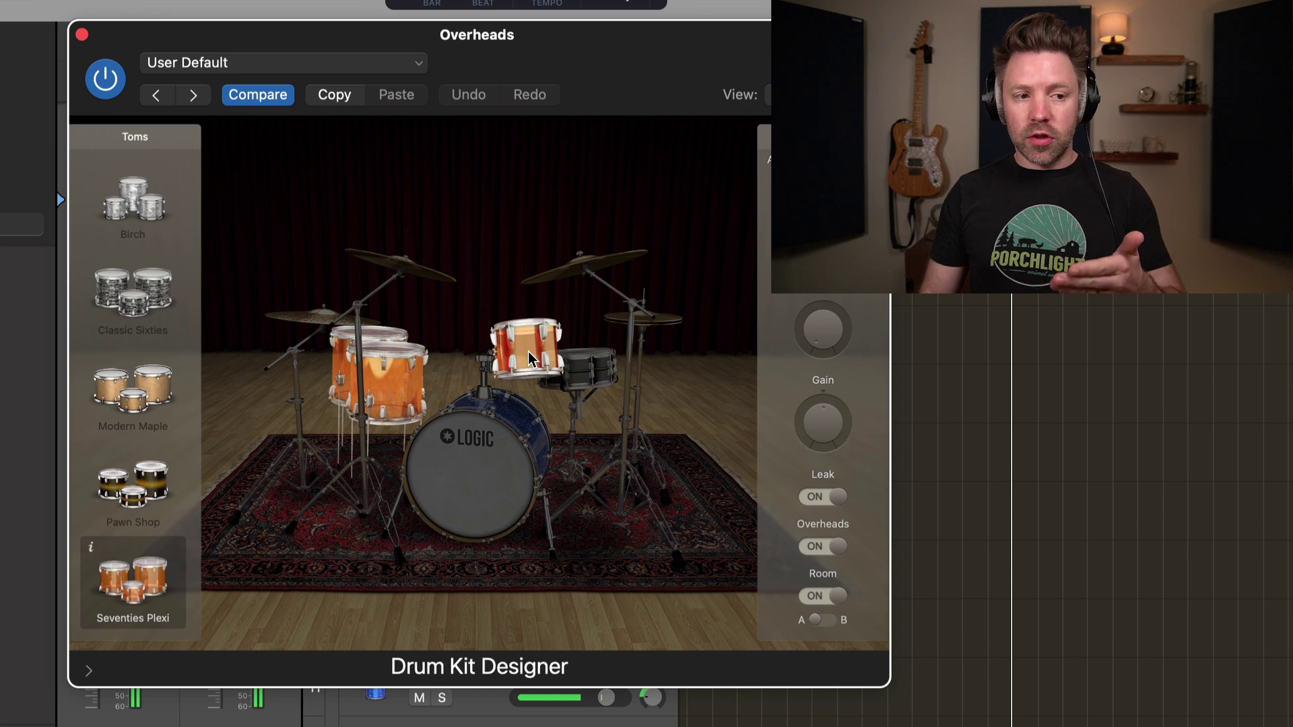
- Swap the kit's kick drum, trying Stadium Deep and Sixties Felt before choosing Sixties Deep
click(433, 468)
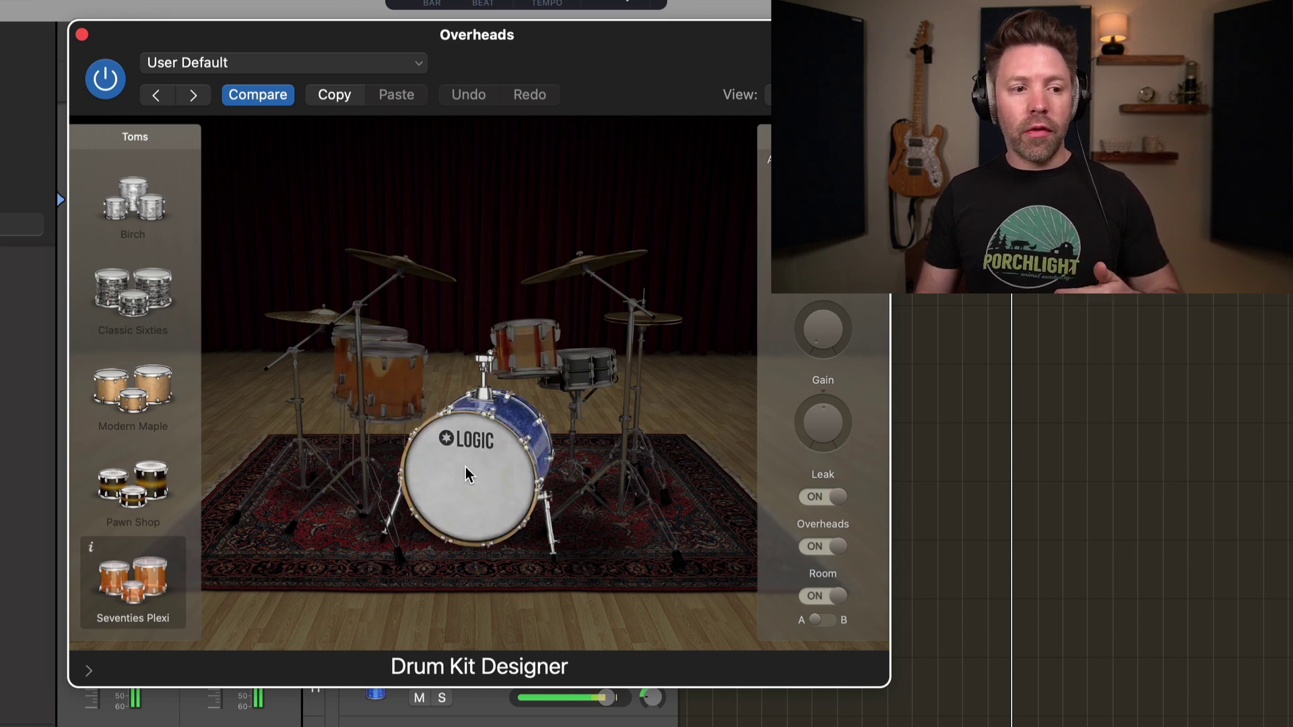
scroll(148, 489, down, 2)
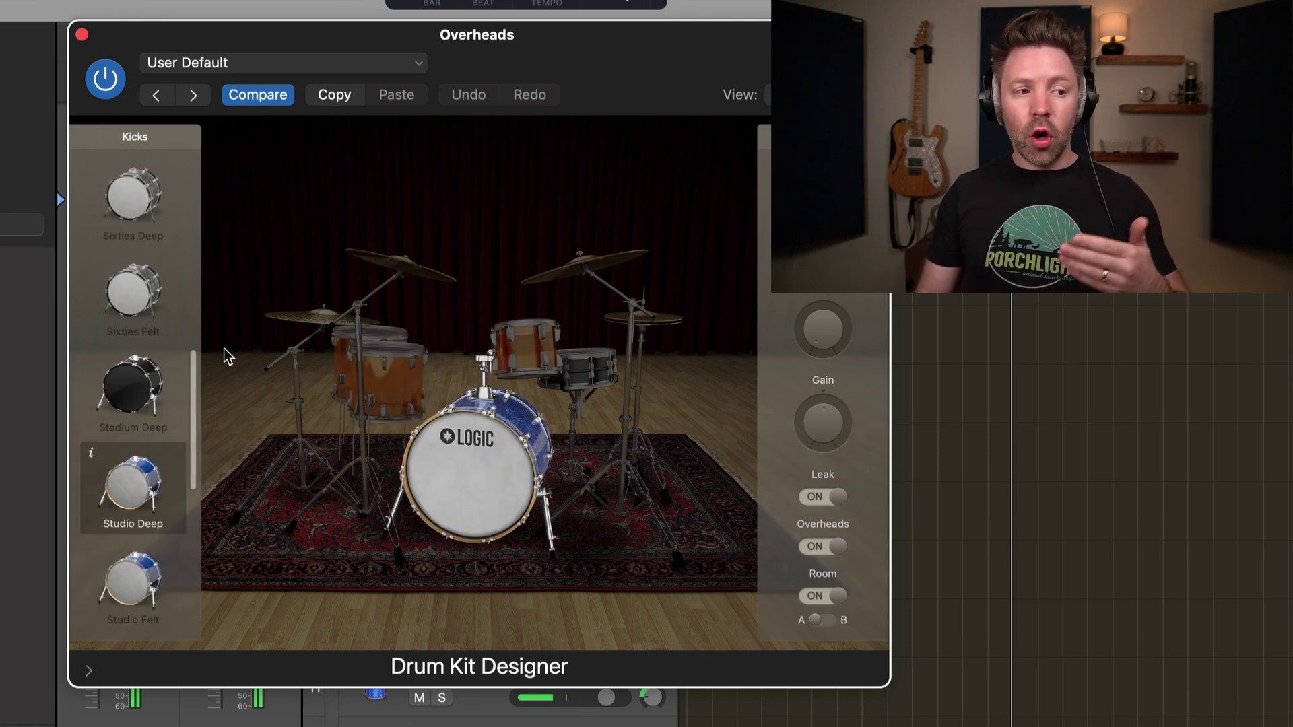
click(149, 398)
click(152, 299)
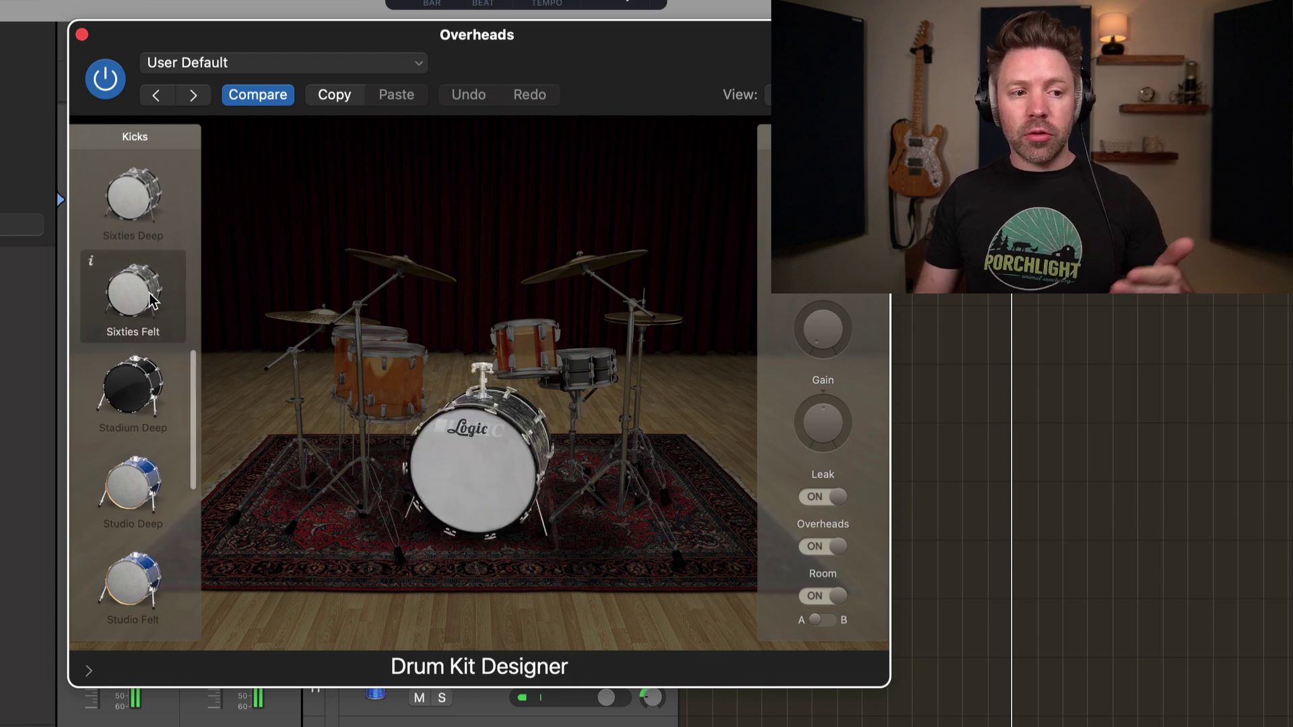
click(136, 212)
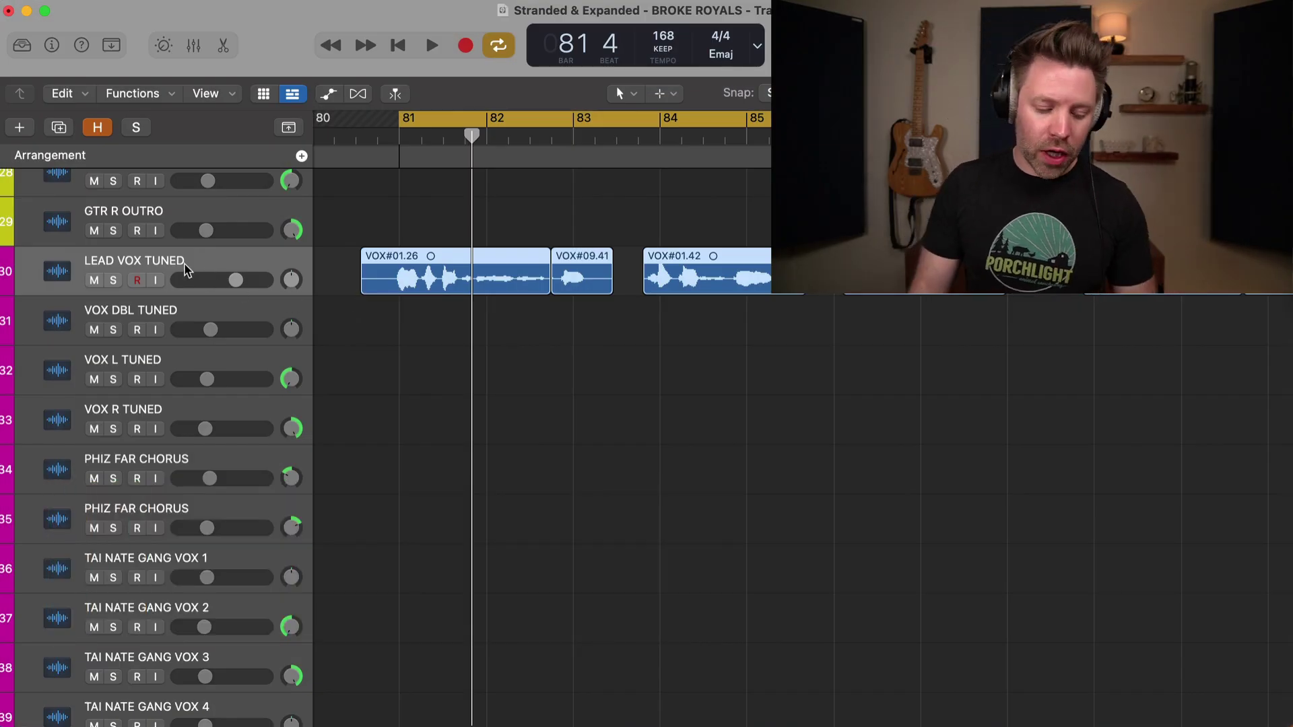
- Show the LEAD VOX TUNED track in the audio editor and set its flex mode to Flex Pitch
key(e)
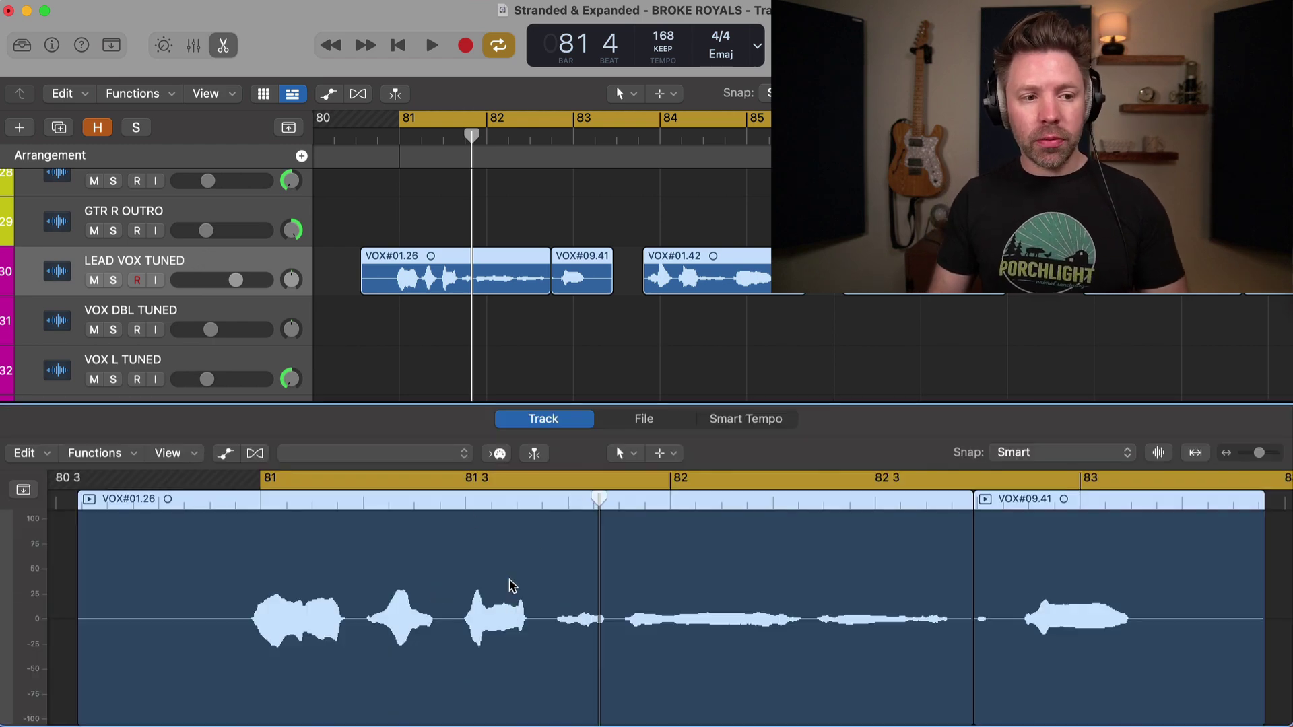
click(363, 453)
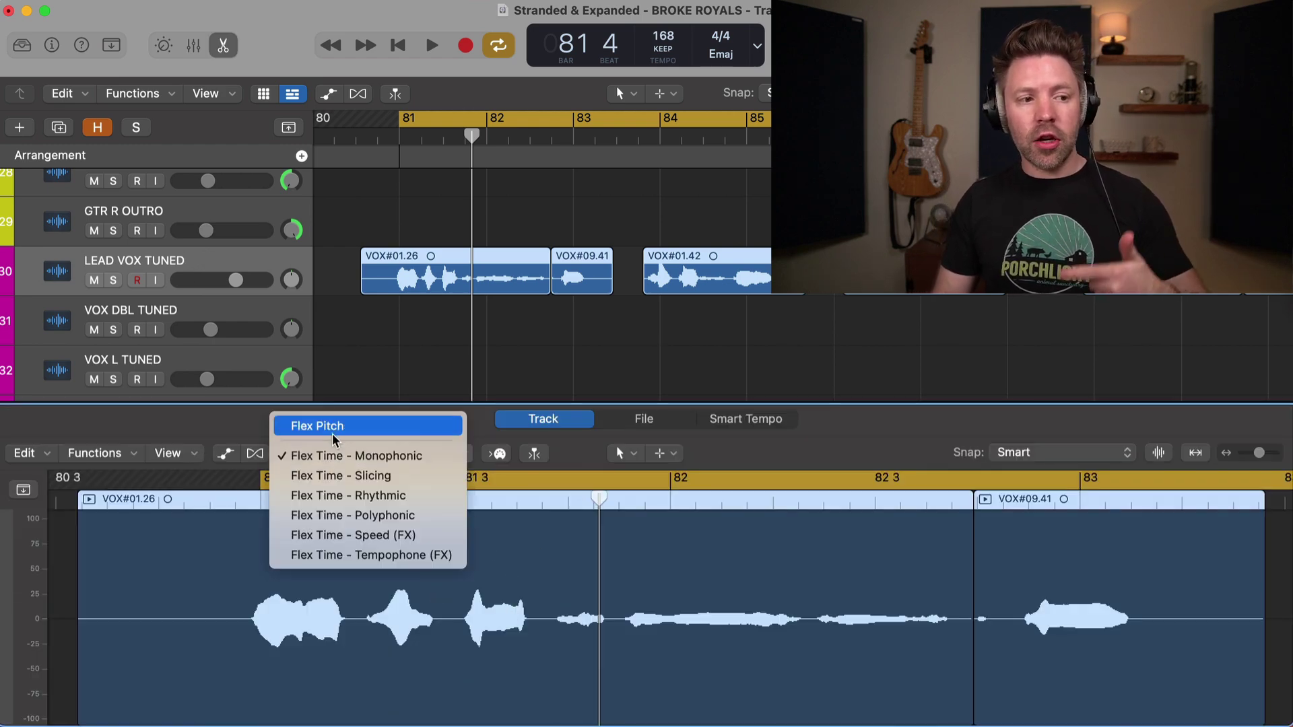
click(333, 428)
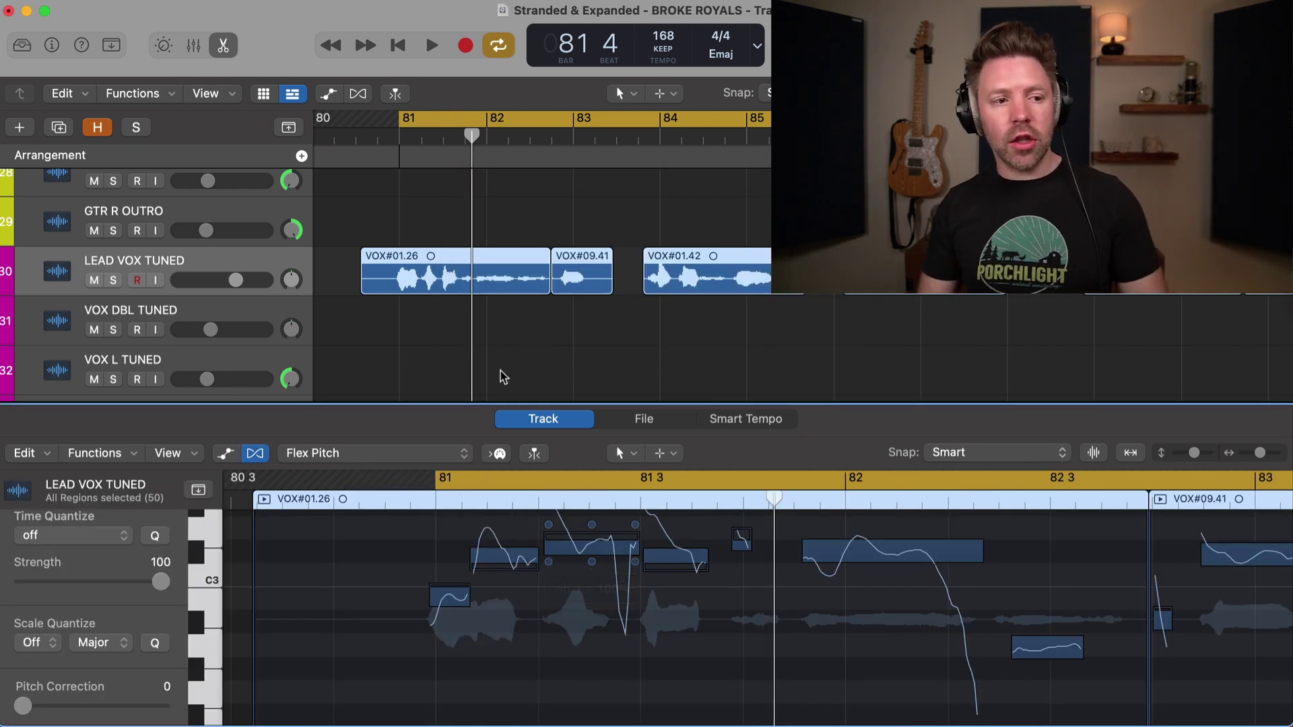
- Snap the sustained note in the VOX#09.41 region to exact pitch, auditioning the lead vocal phrase before and after
scroll(469, 556, up, 2)
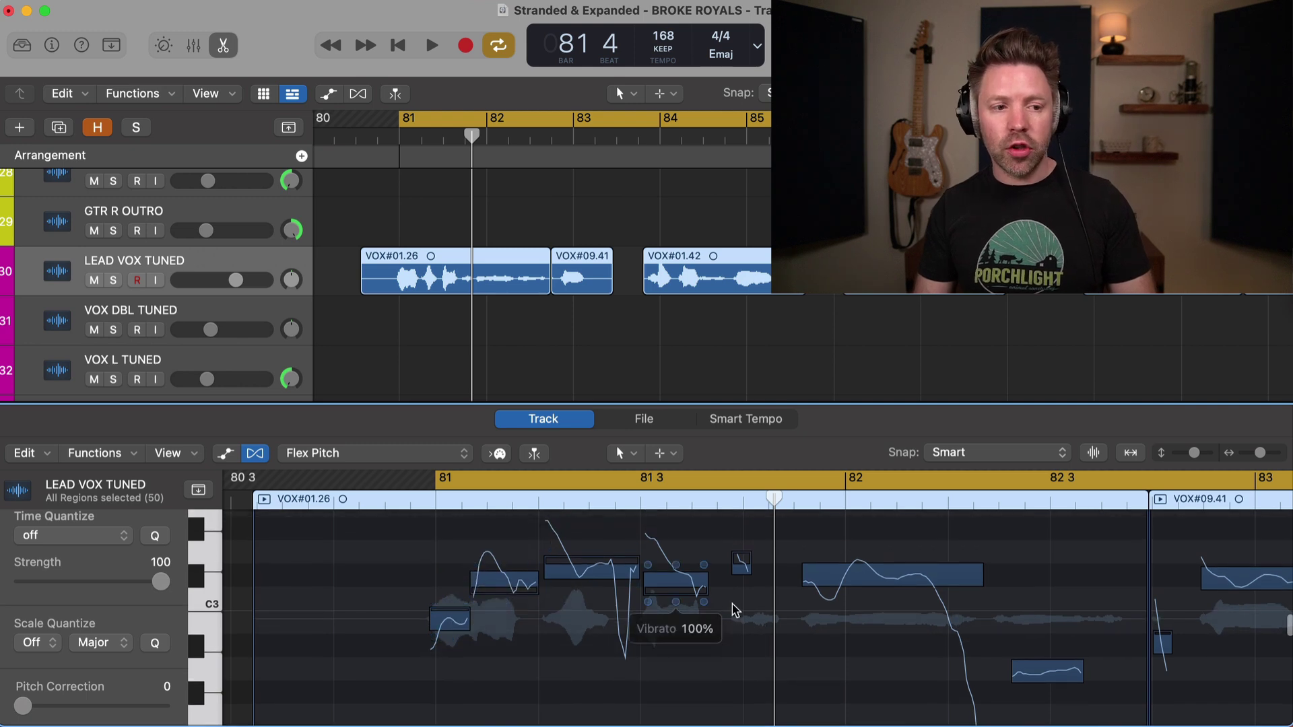
key(space)
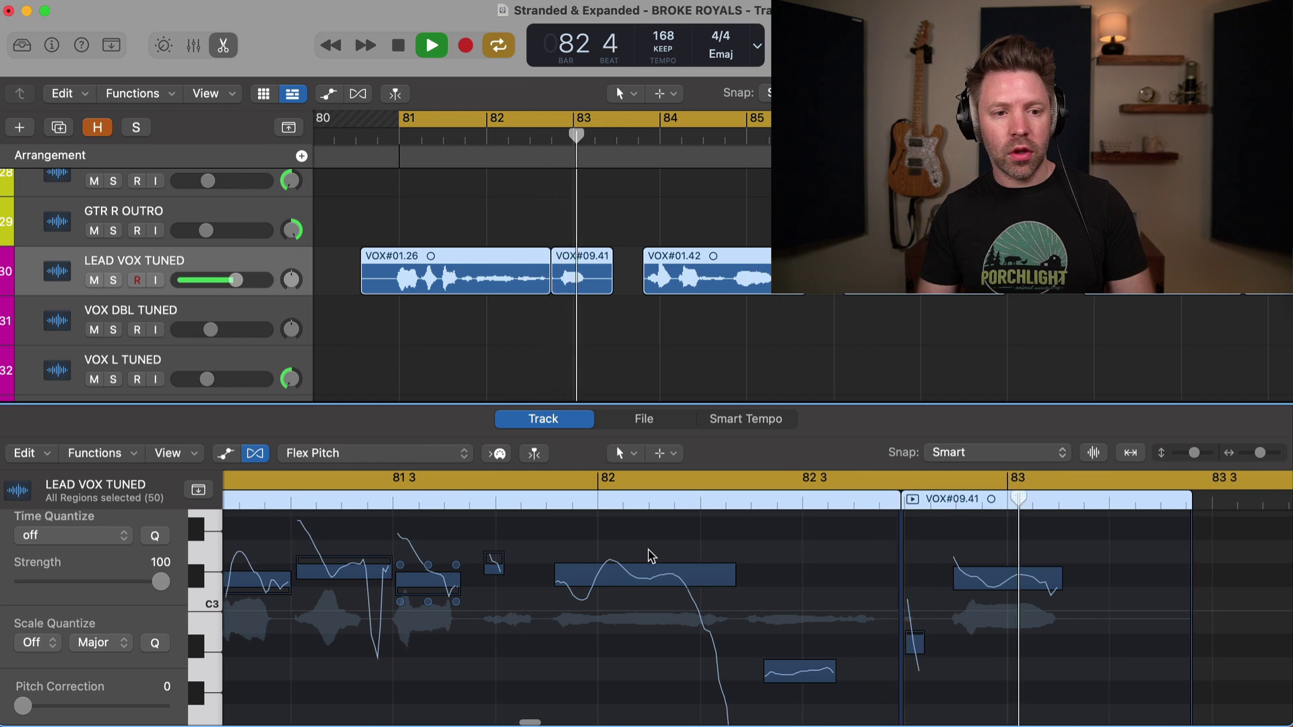
key(space)
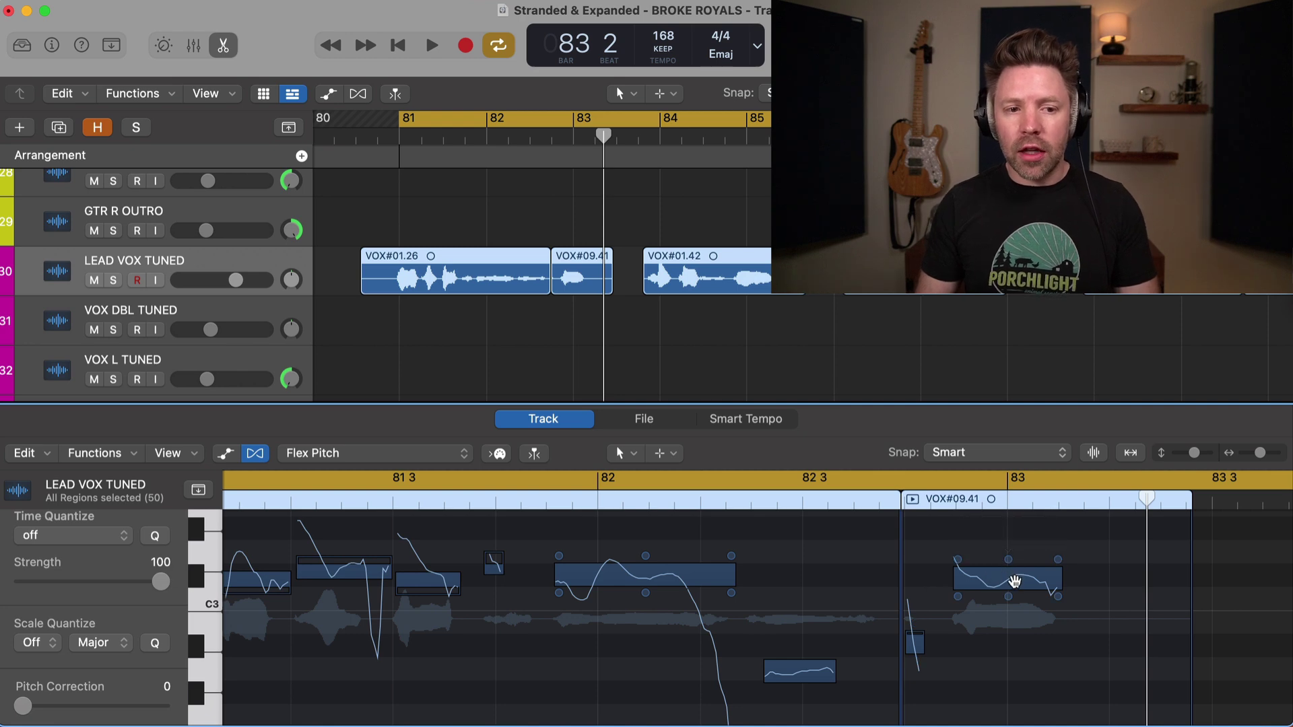
click(1012, 583)
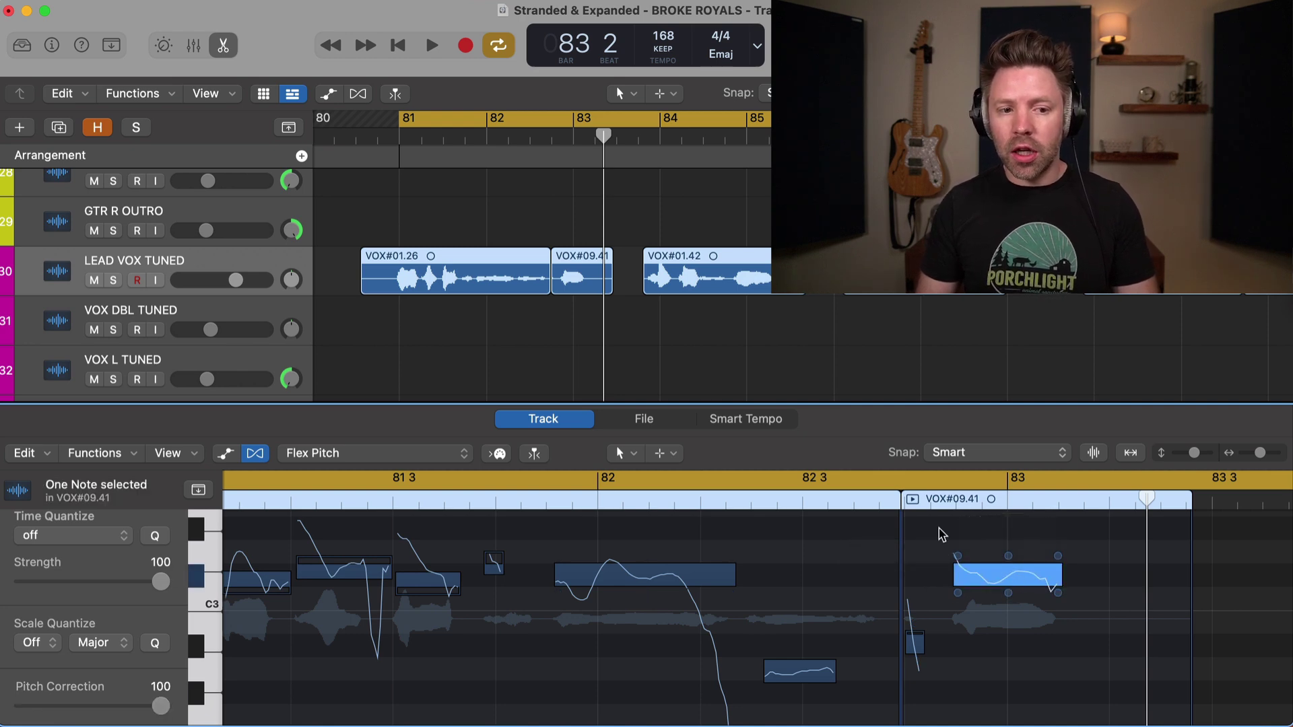
key(space)
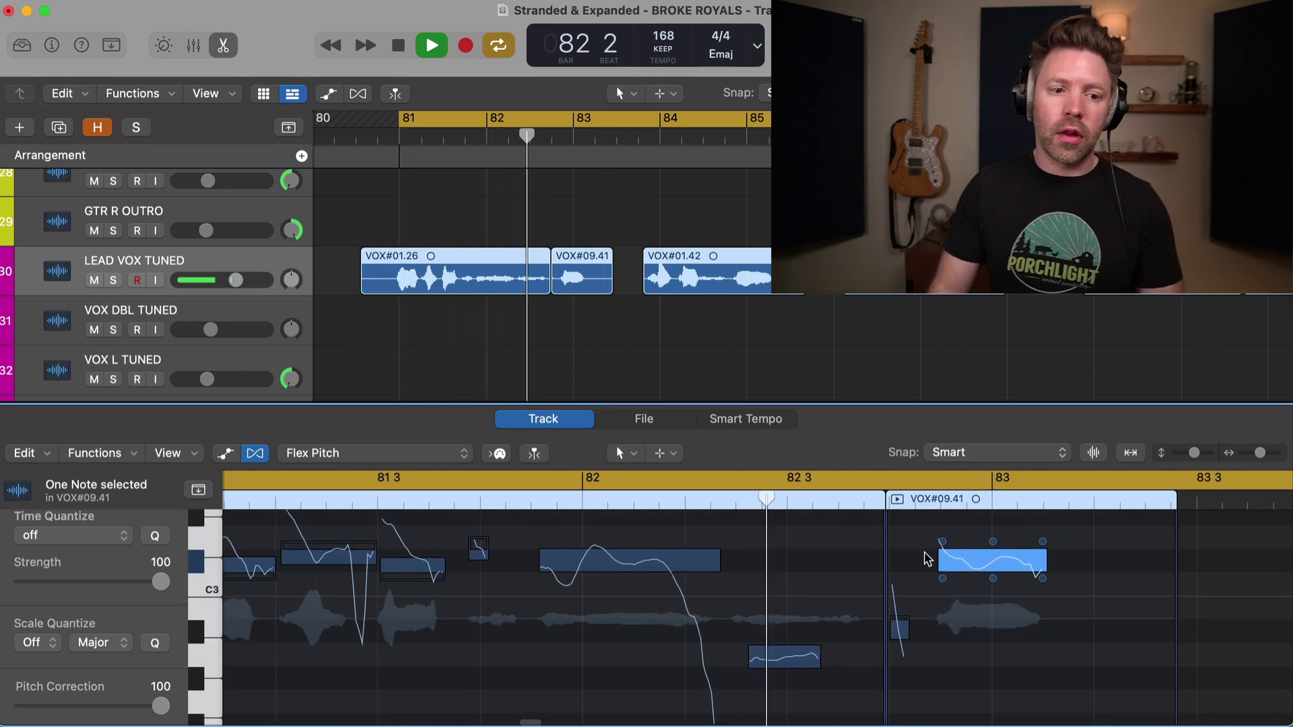
key(space)
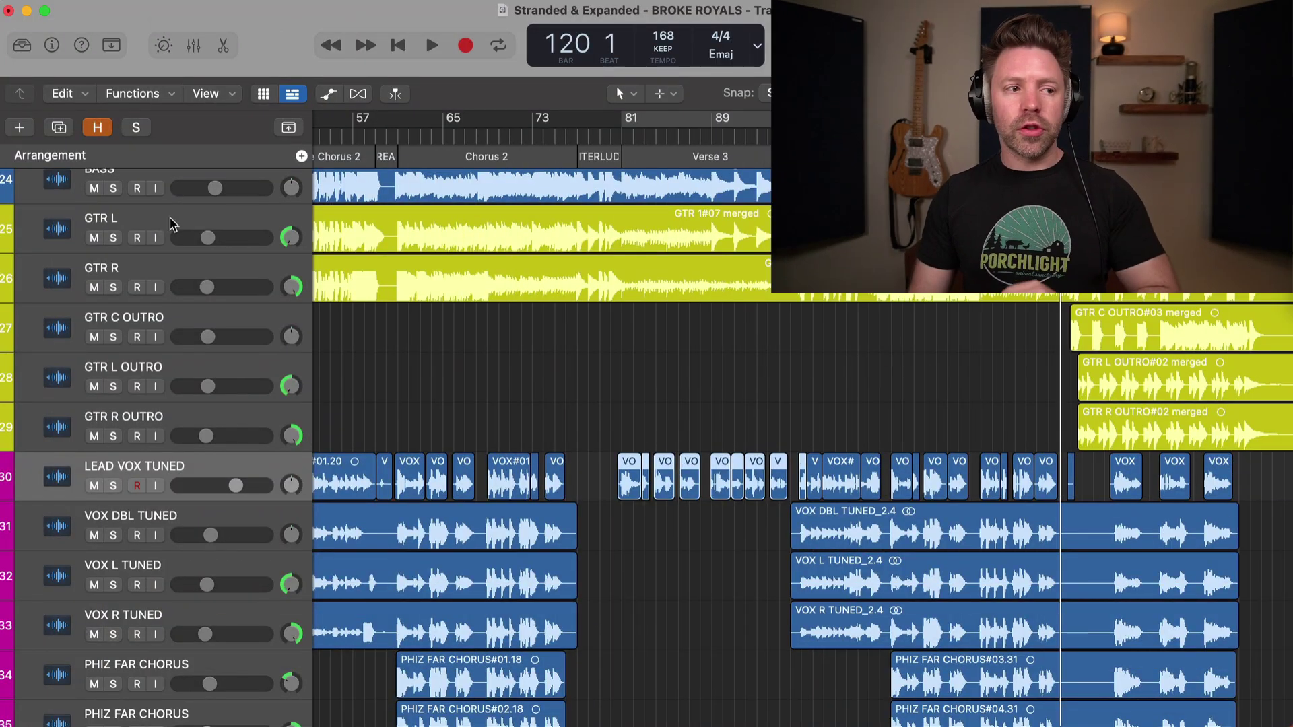
- Create a summing stack from the five guitar tracks, GTR L through GTR R OUTRO
click(170, 224)
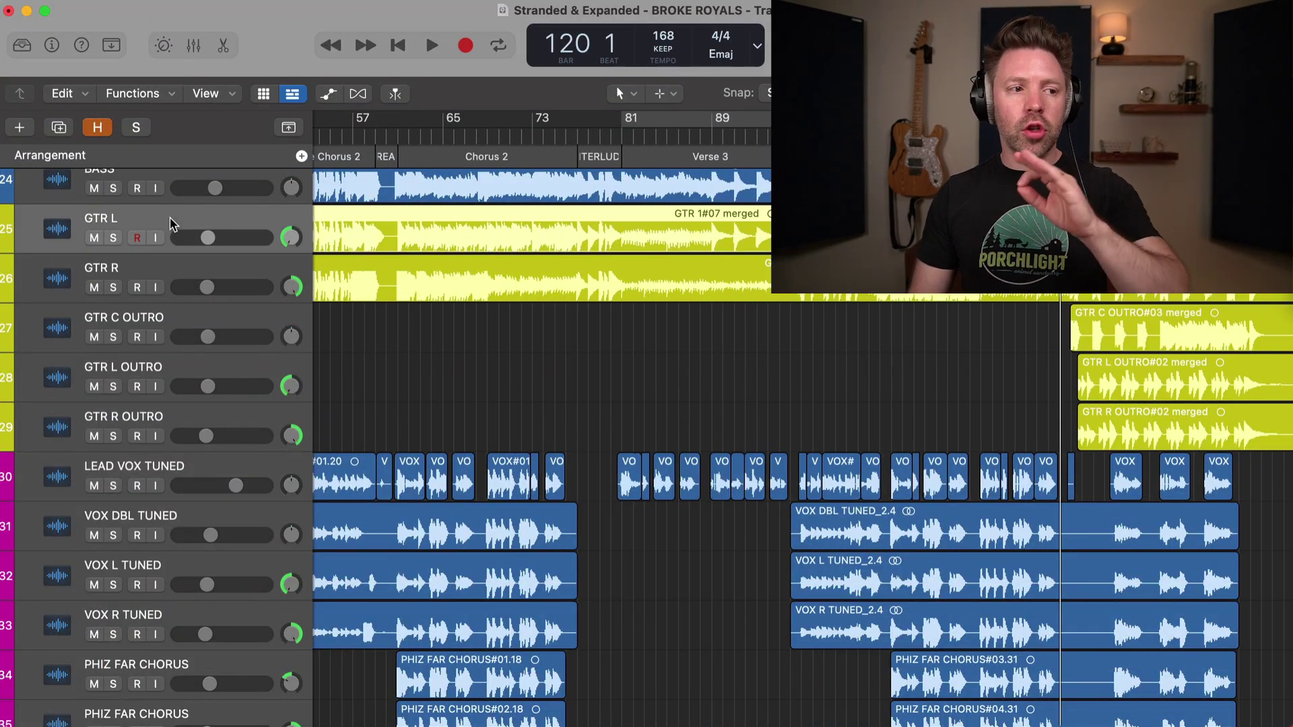
shift+click(176, 428)
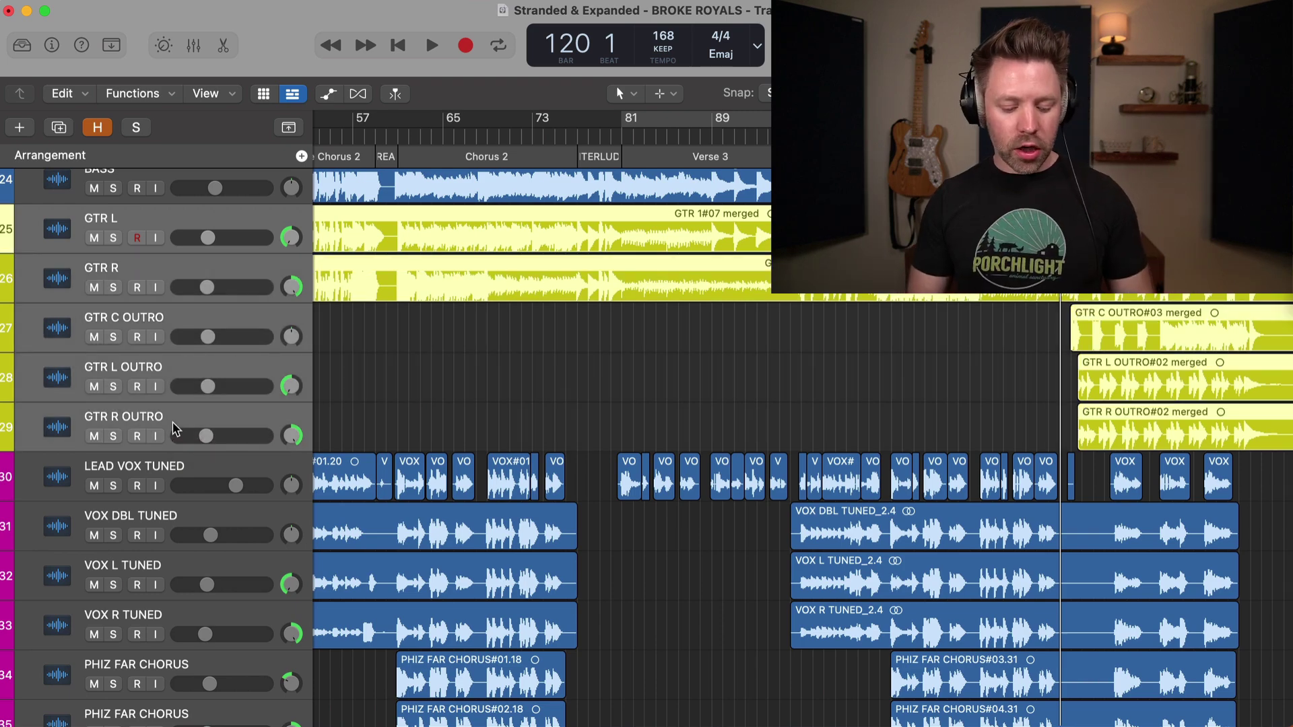
key(super+shift+d)
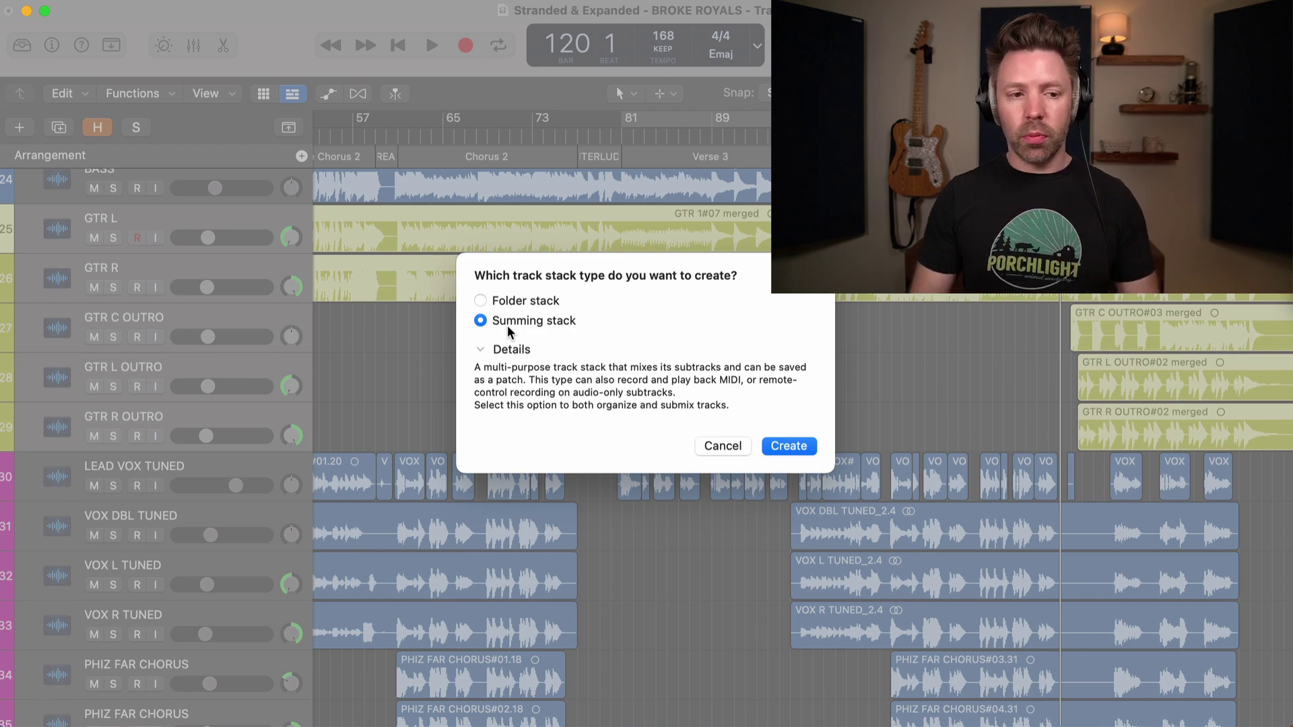
key(Return)
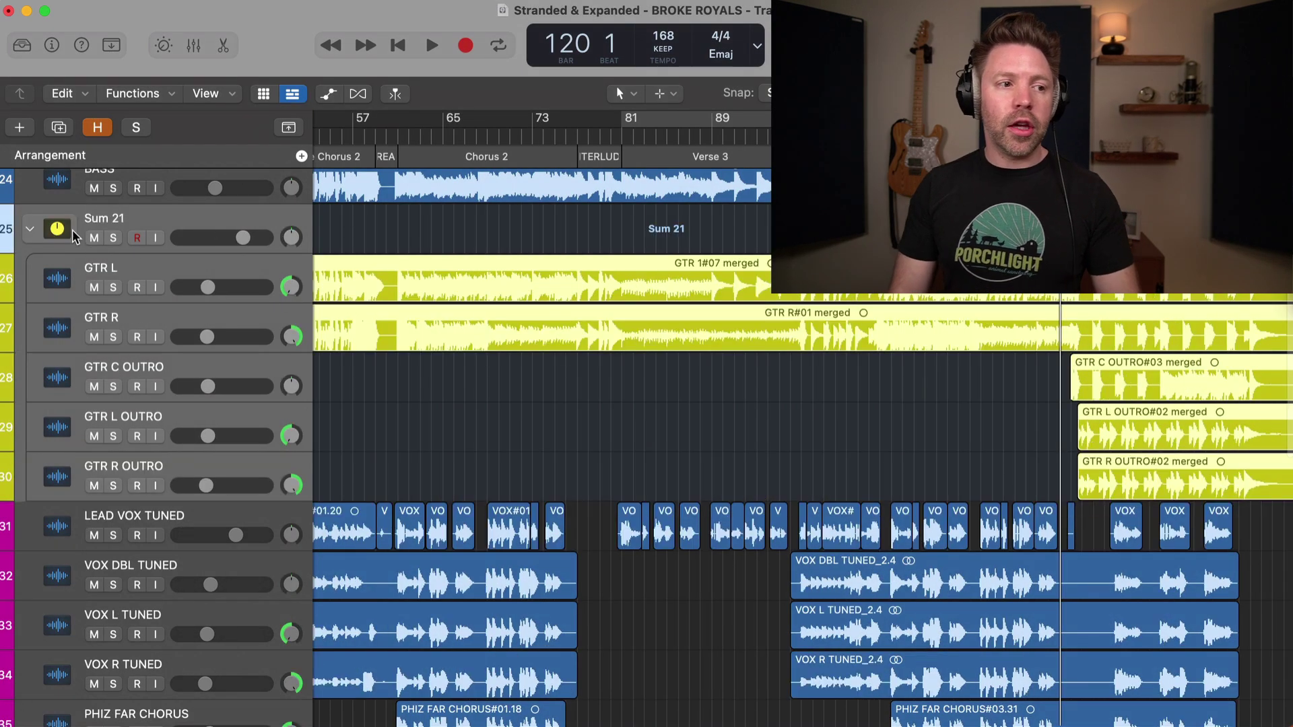
- Rename the new guitar summing stack GTRS and collapse it
click(209, 222)
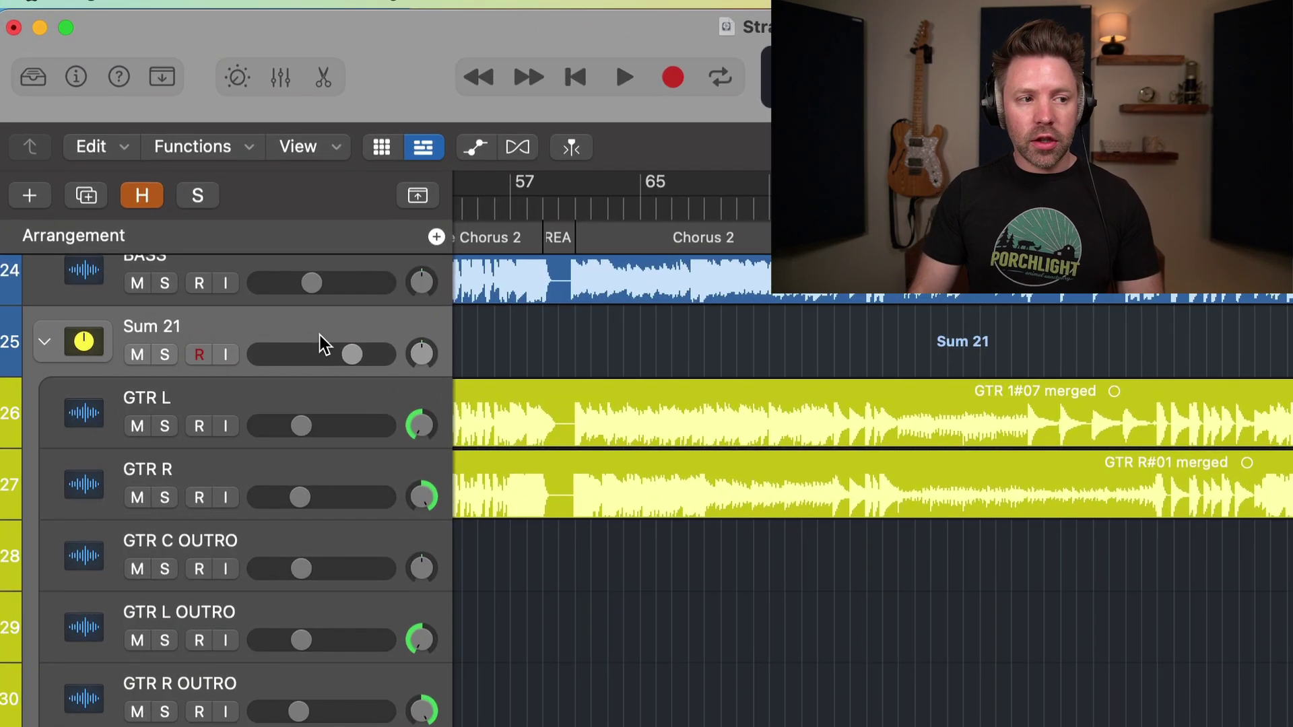
double_click(152, 327)
text(GTRS)
key(Return)
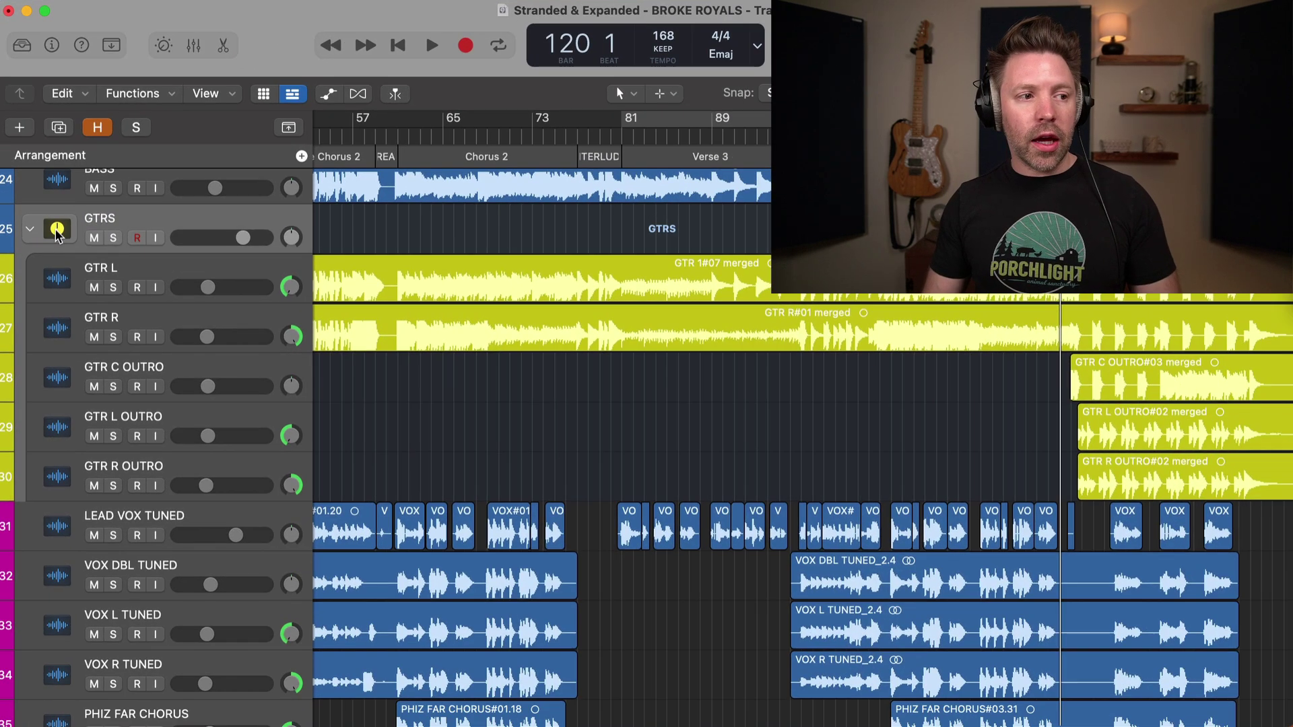
click(29, 230)
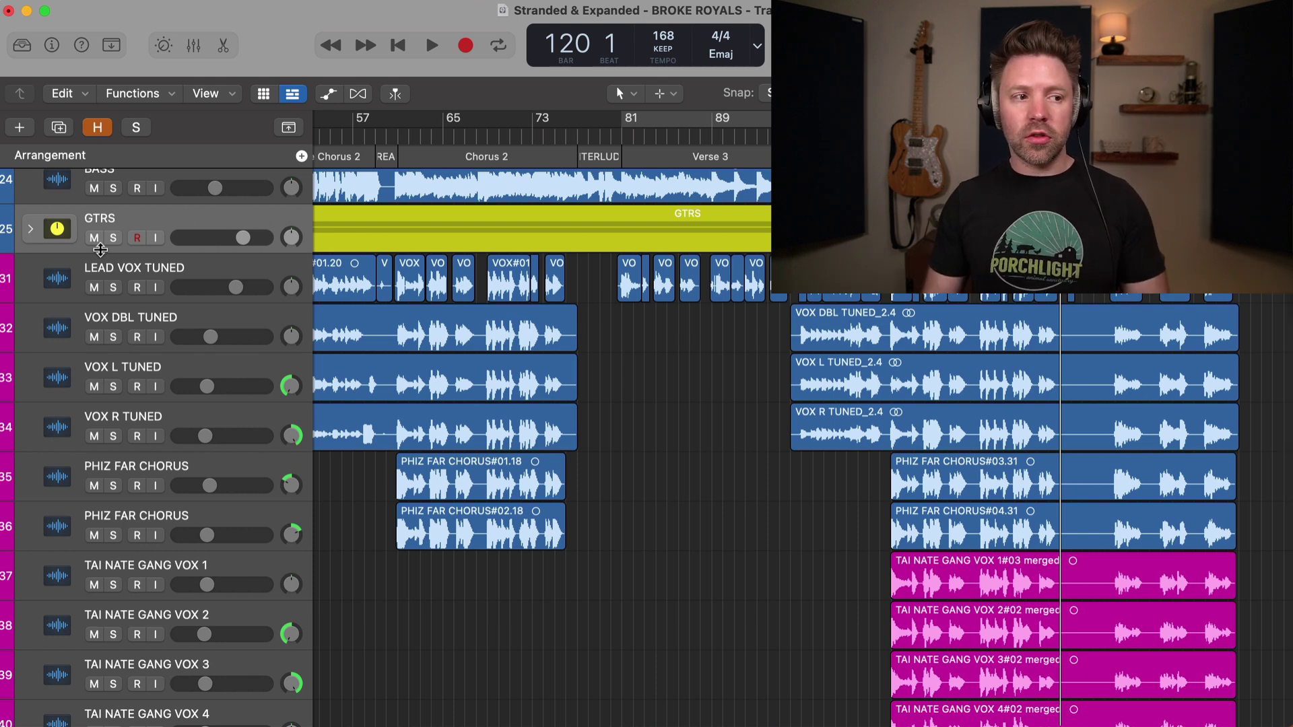
- Create a summing stack from the lead vocal tracks, LEAD VOX TUNED through the second FAR CHORUS track
click(145, 274)
shift+click(174, 522)
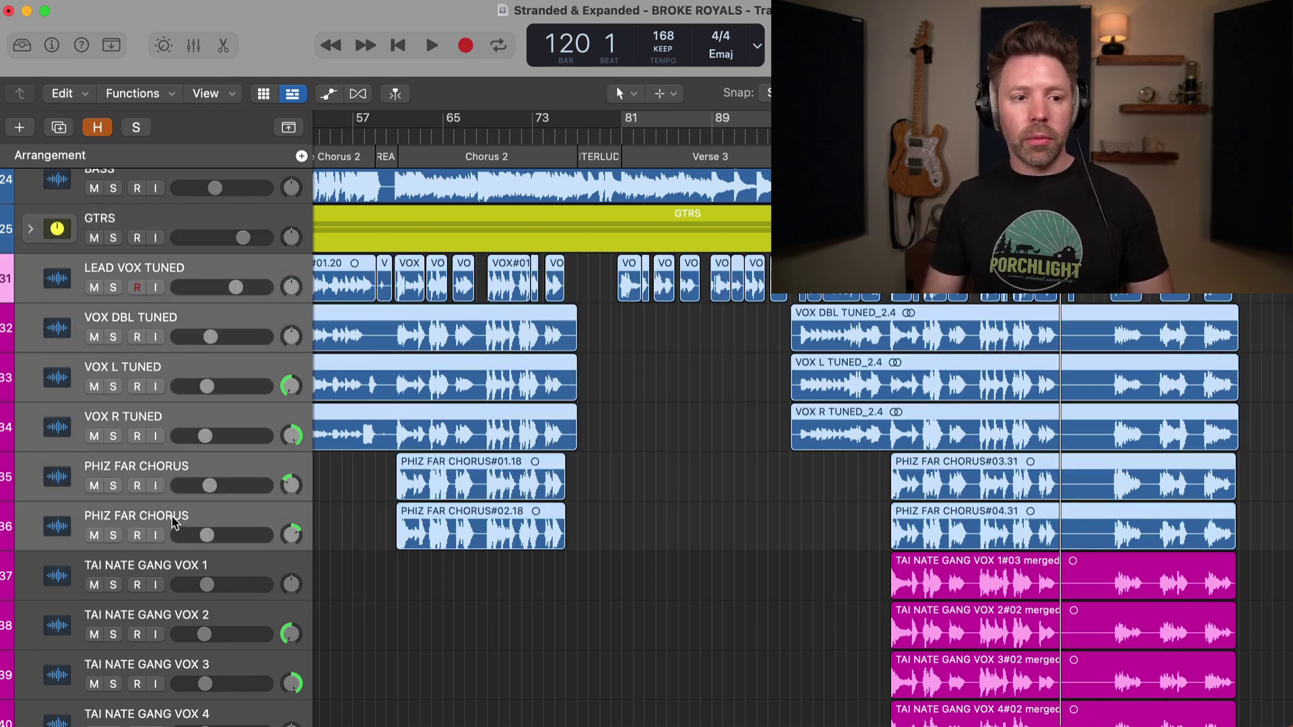
key(super+shift+d)
key(Return)
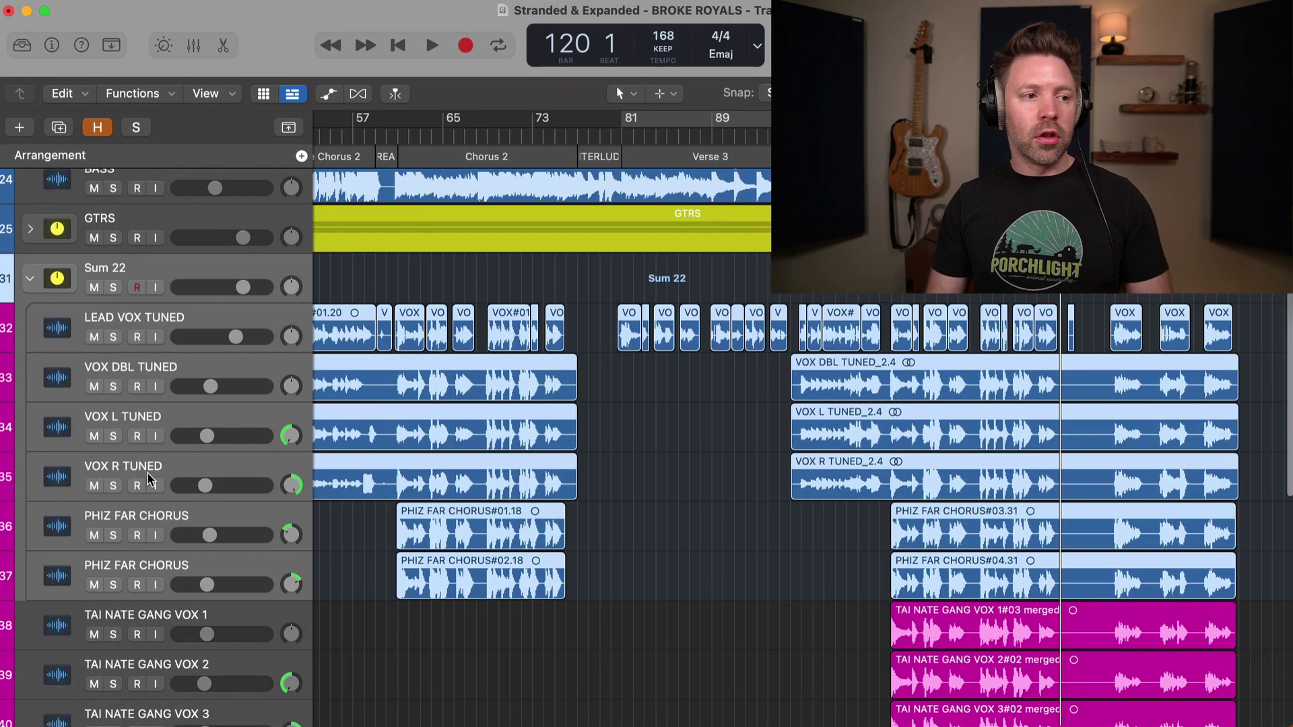
- Rename the new lead vocal summing stack VOX and collapse it
double_click(123, 266)
text(VOX)
key(Return)
click(28, 281)
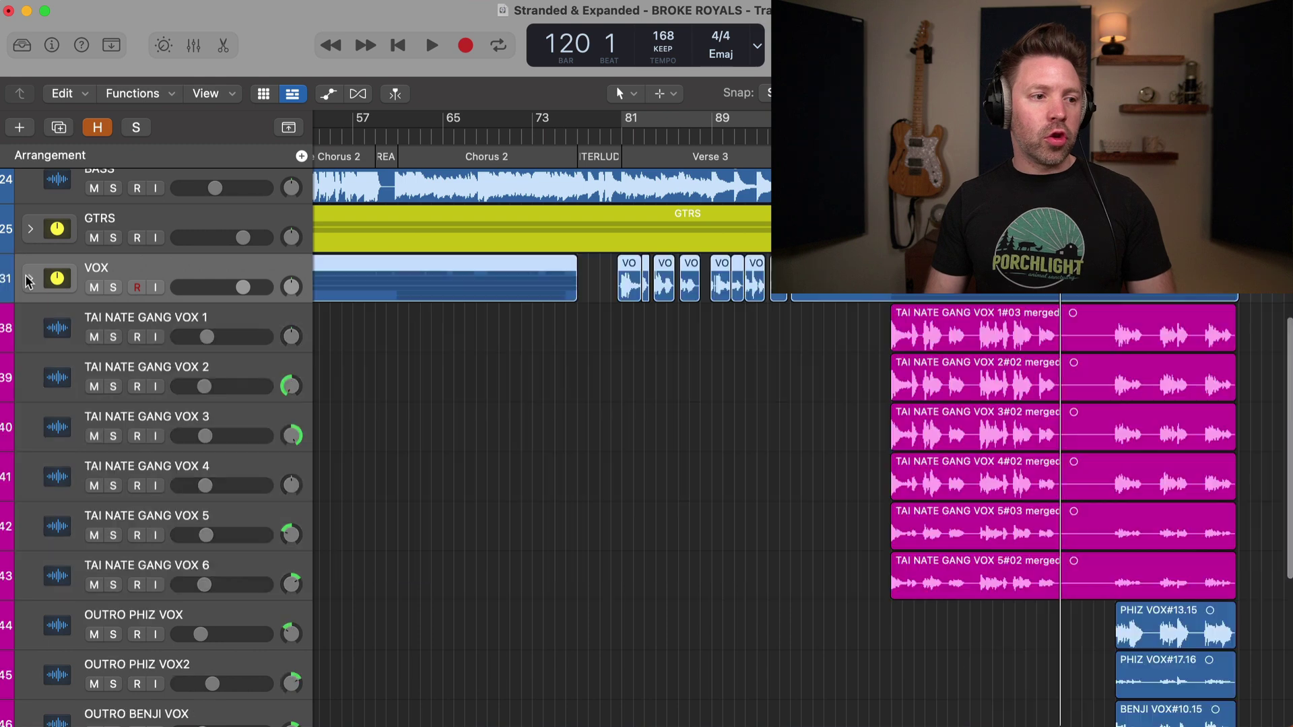
- Create a summing stack from the background vocal tracks, the first GANG VOX track through GANG2
scroll(214, 399, down, 8)
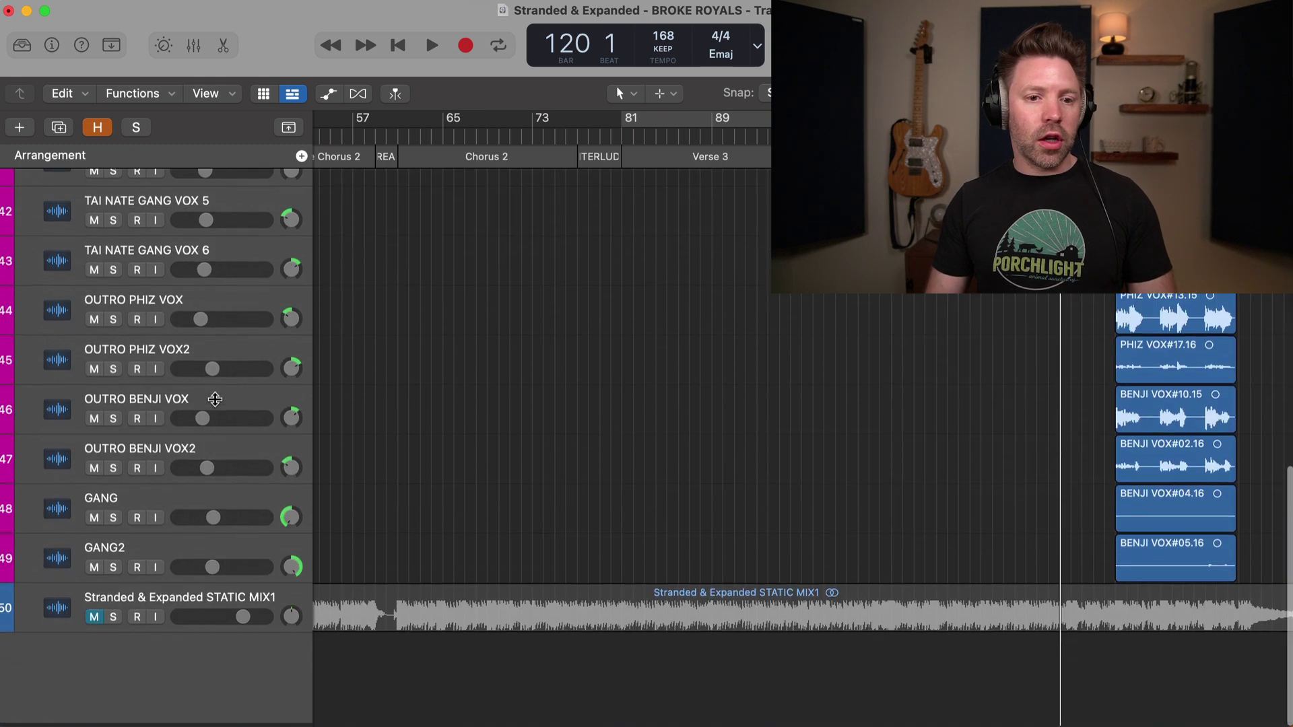
scroll(448, 410, up, 5)
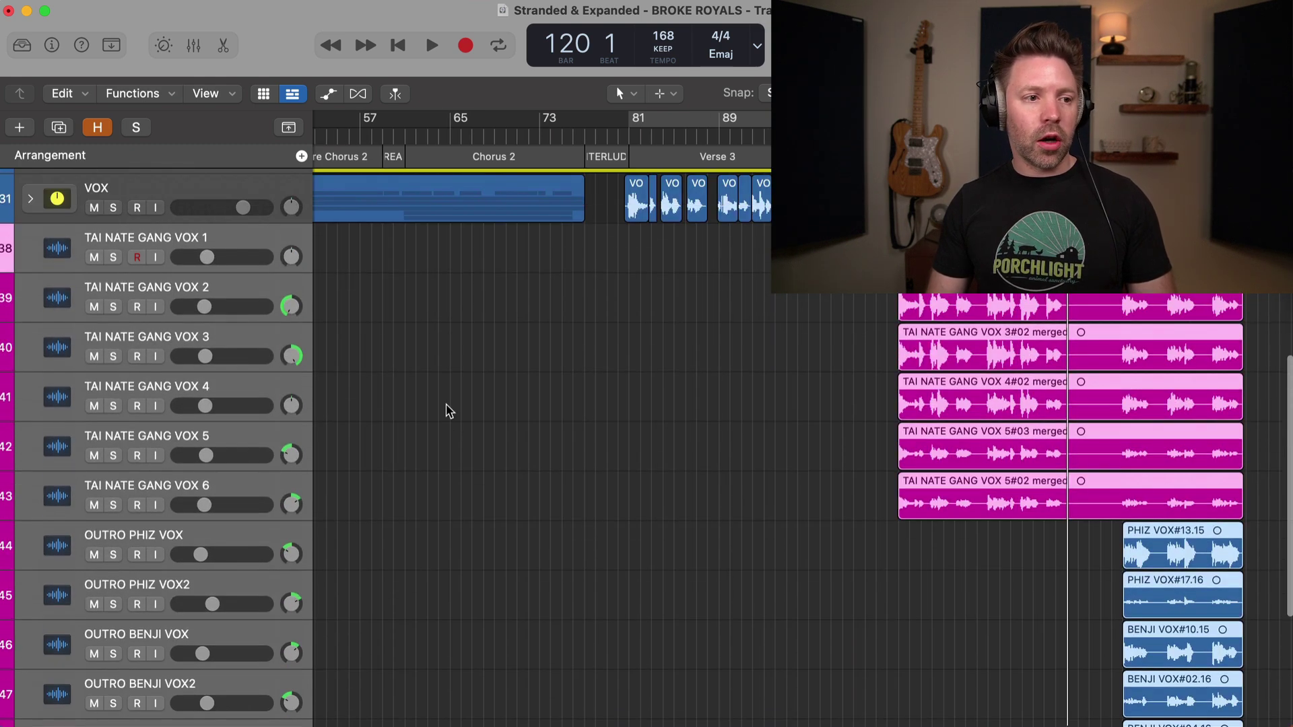
key(super+shift+d)
key(Return)
- Rename the new background vocal summing stack BGV and collapse it
double_click(108, 237)
text(BGV)
key(Return)
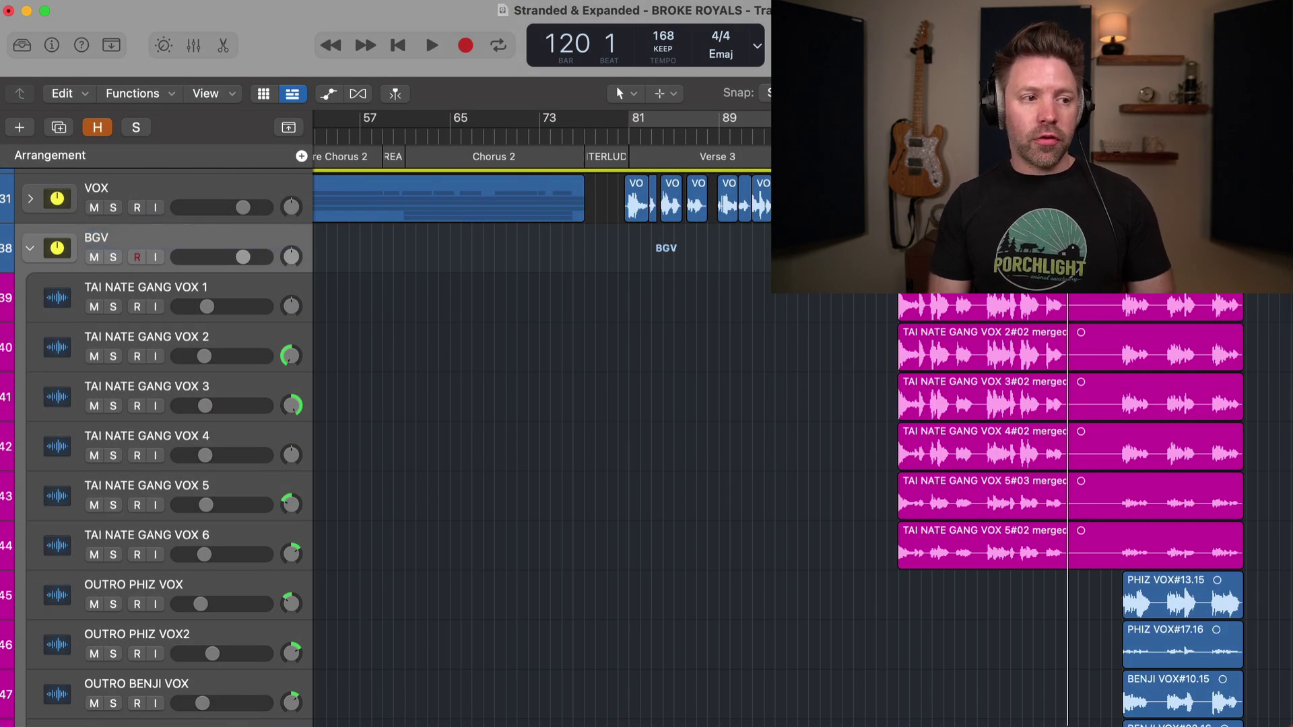
click(30, 248)
scroll(485, 360, right, 1)
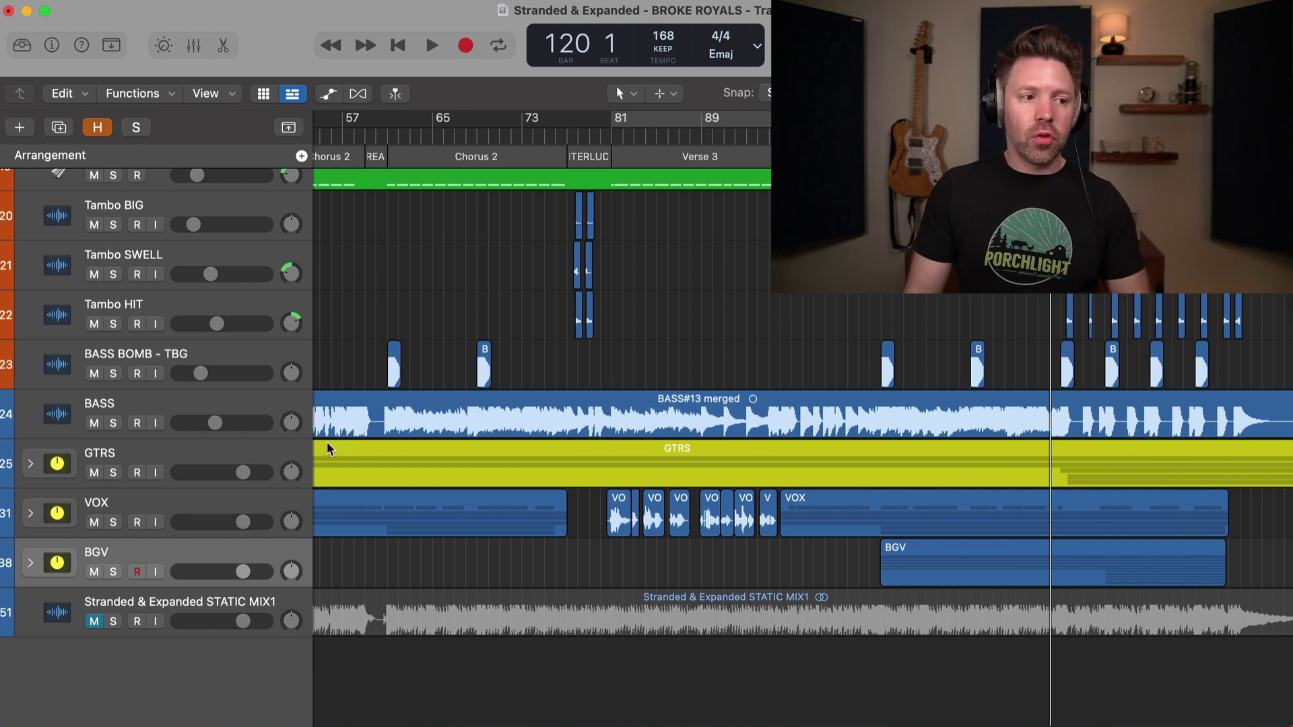
- Lower the GTRS stack's volume slightly, and reset it to the default level
click(245, 472)
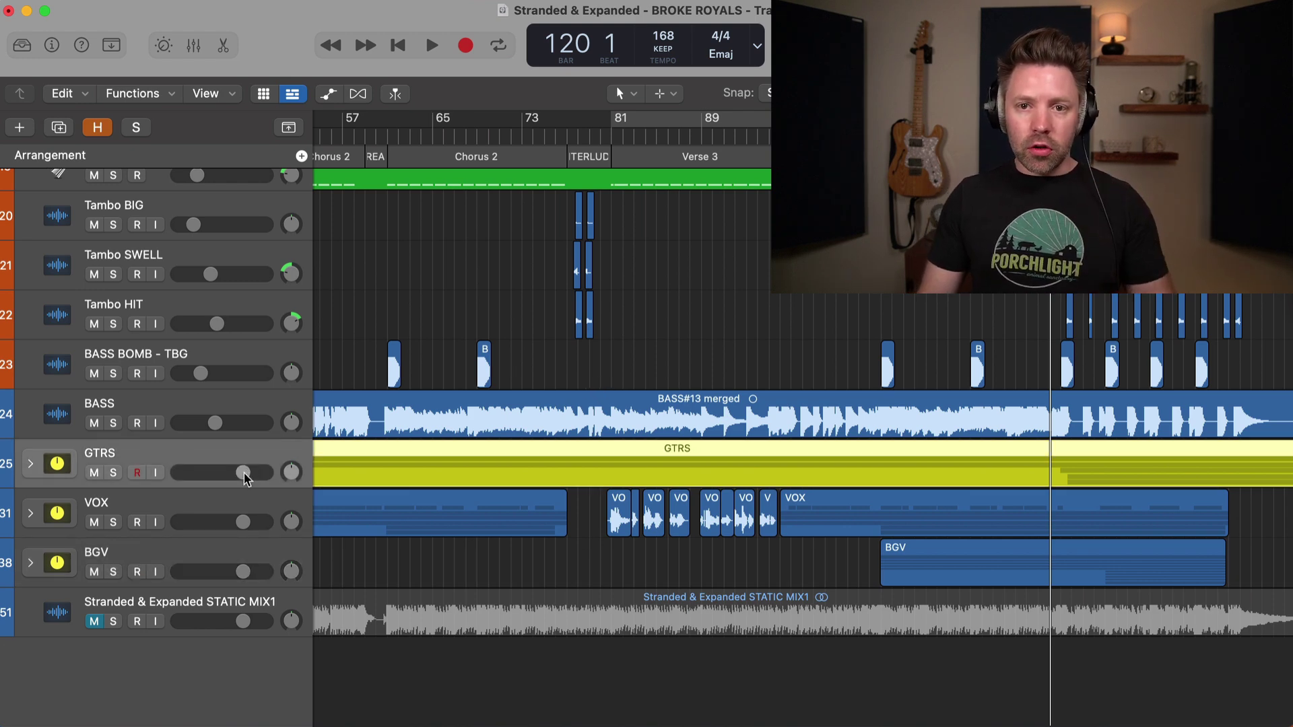
click(202, 563)
click(613, 146)
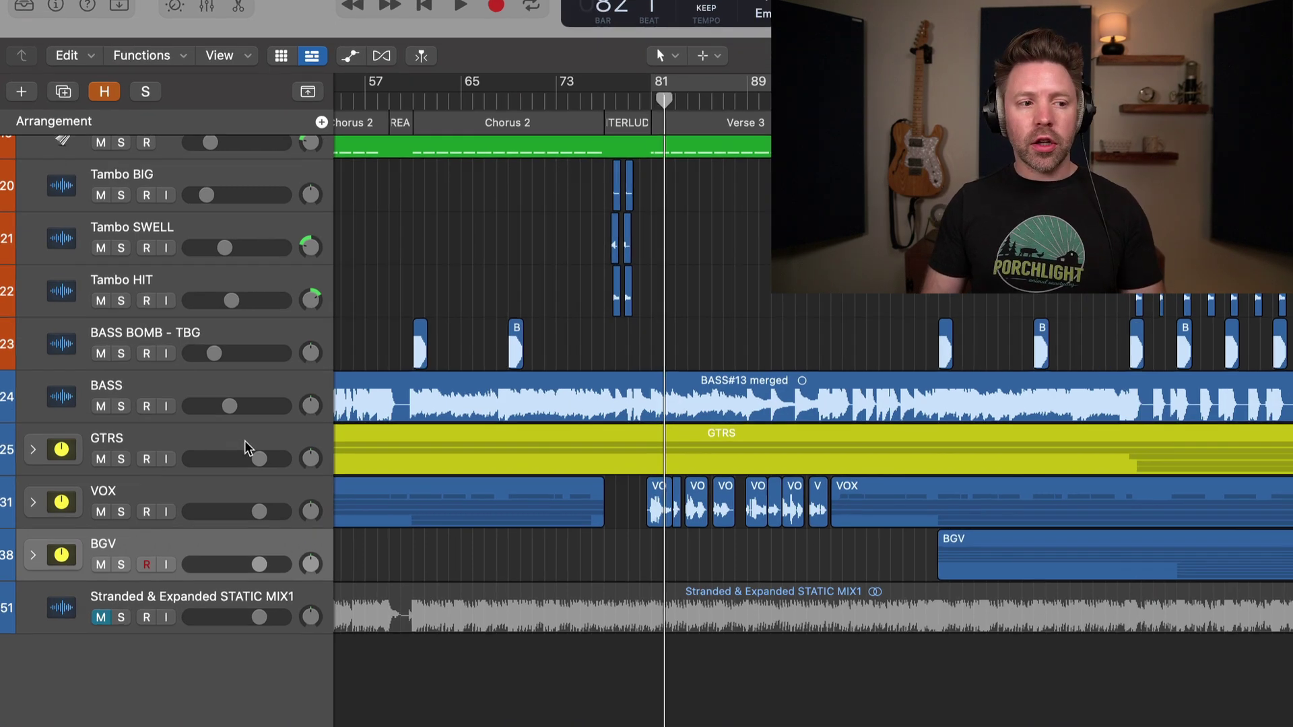
click(245, 447)
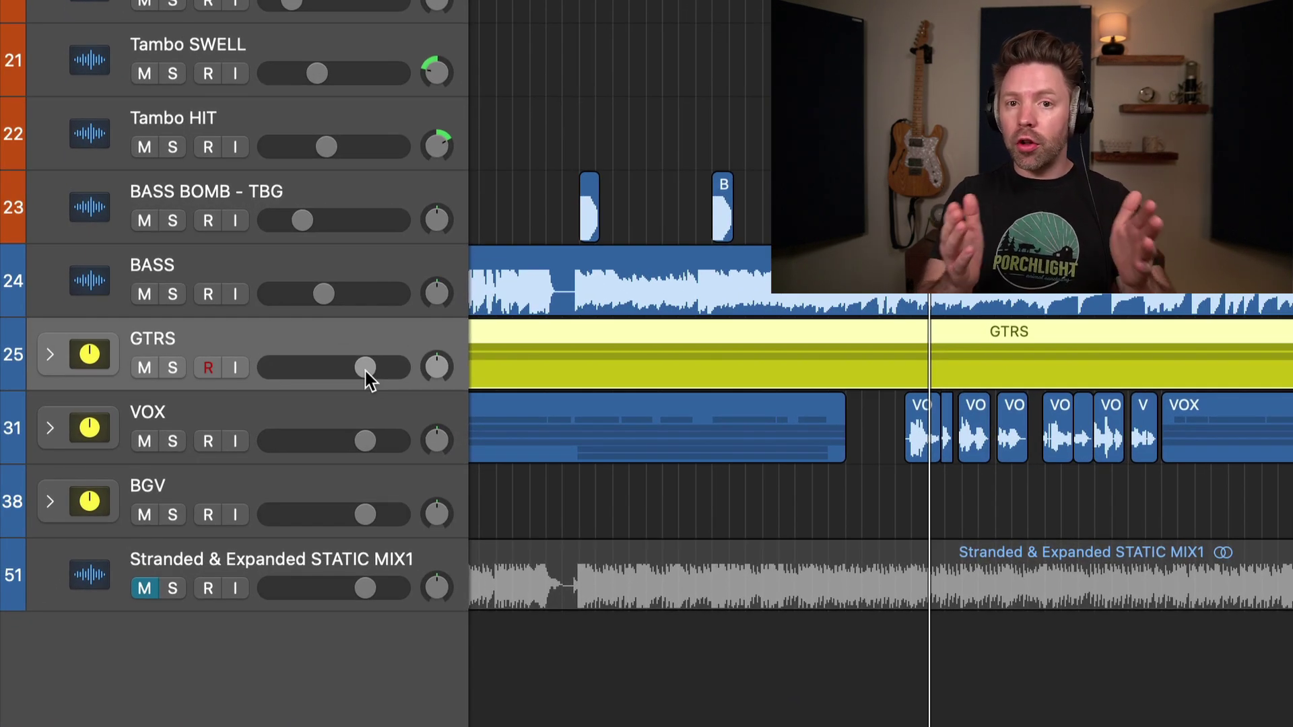
mouse_move(367, 370)
mouse_down()
mouse_move(400, 370)
mouse_move(344, 367)
mouse_up()
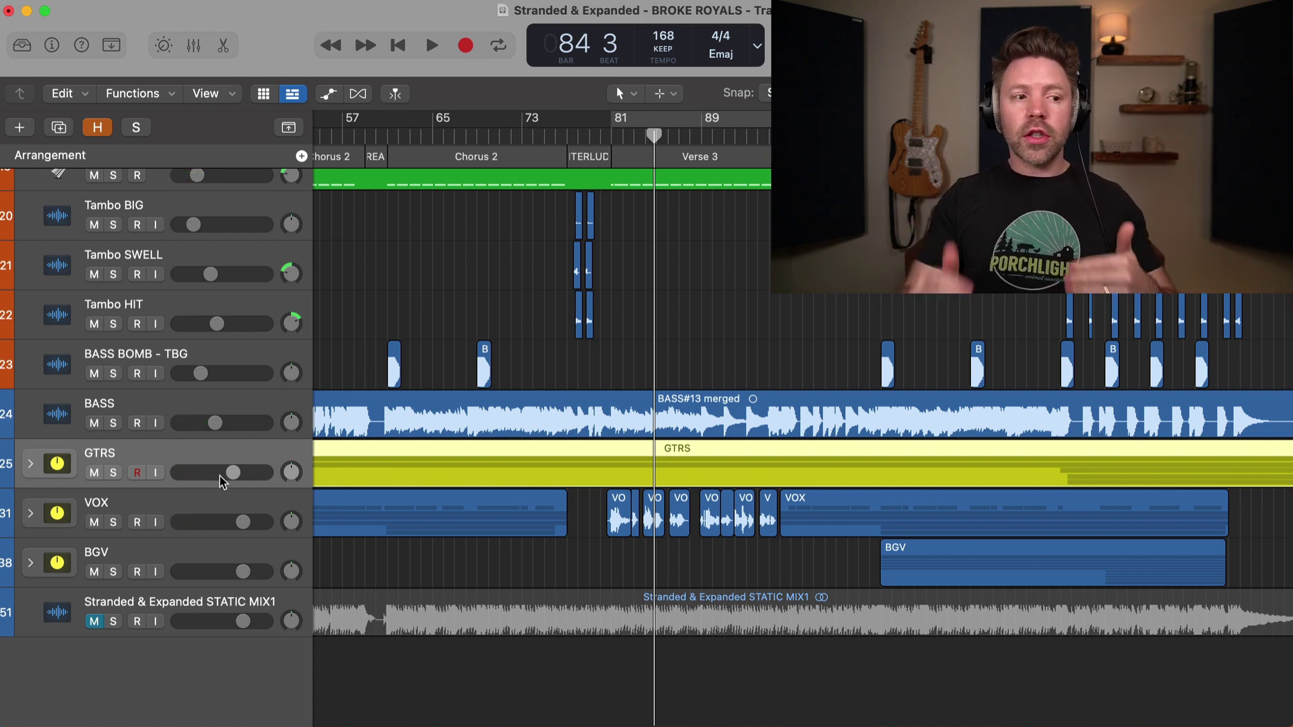
alt+click(233, 473)
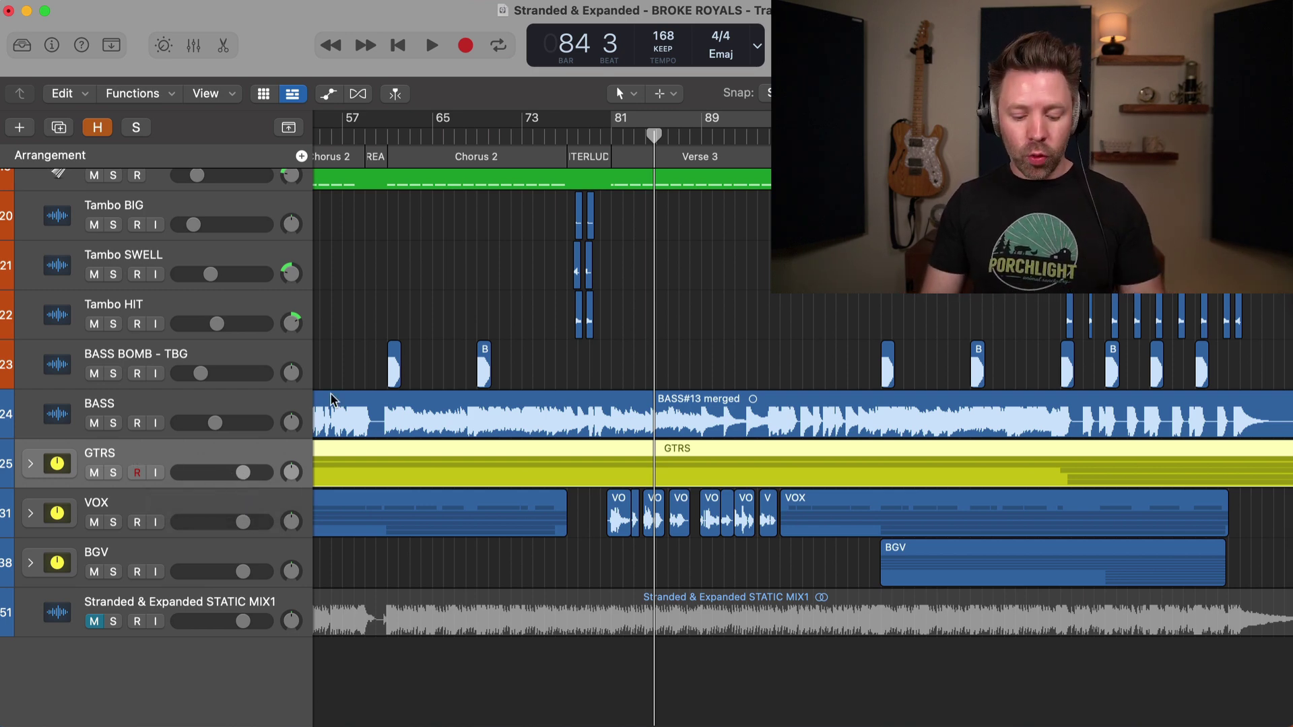
- Insert a Channel EQ on the GTRS stack and adjust one of its bands while playing the stack soloed
key(i)
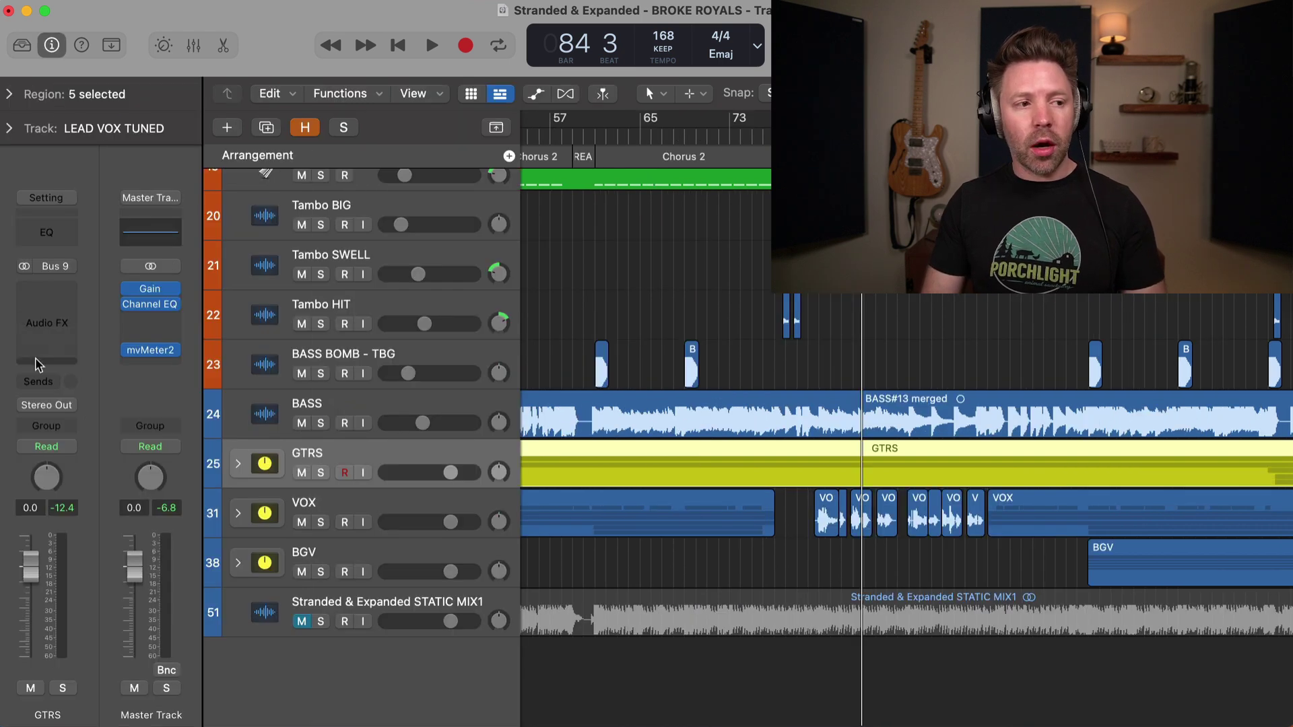
click(48, 235)
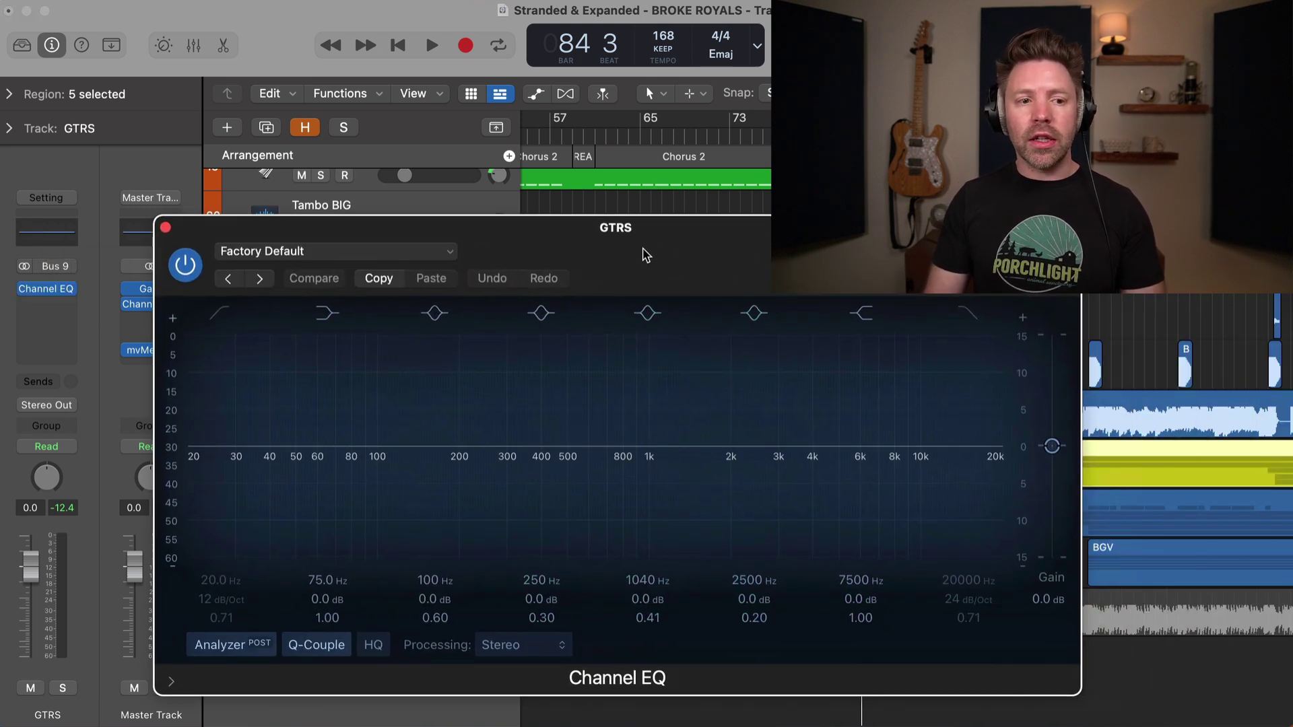
key(s)
key(space)
drag(887, 445, 673, 352)
key(space)
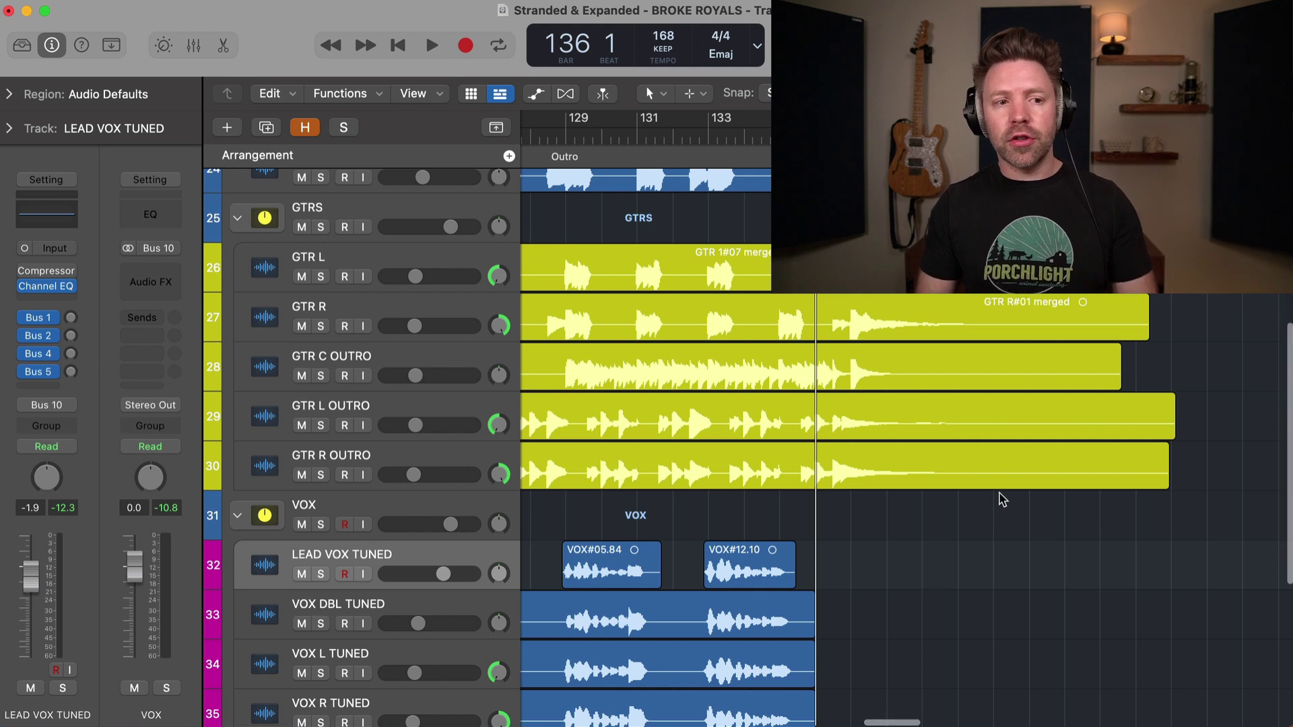
- Play the end of the outro, select all five guitar regions and fade them out together from about bar 139
key(space)
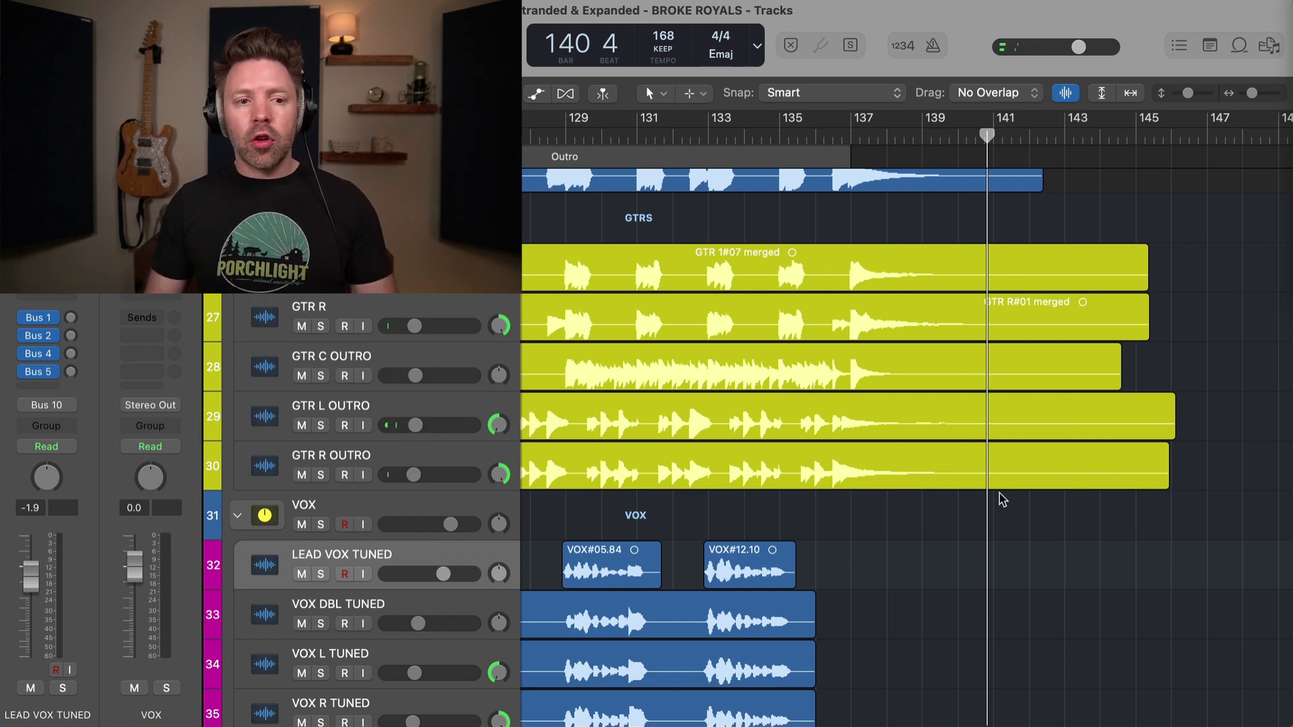
drag(1004, 521, 1010, 283)
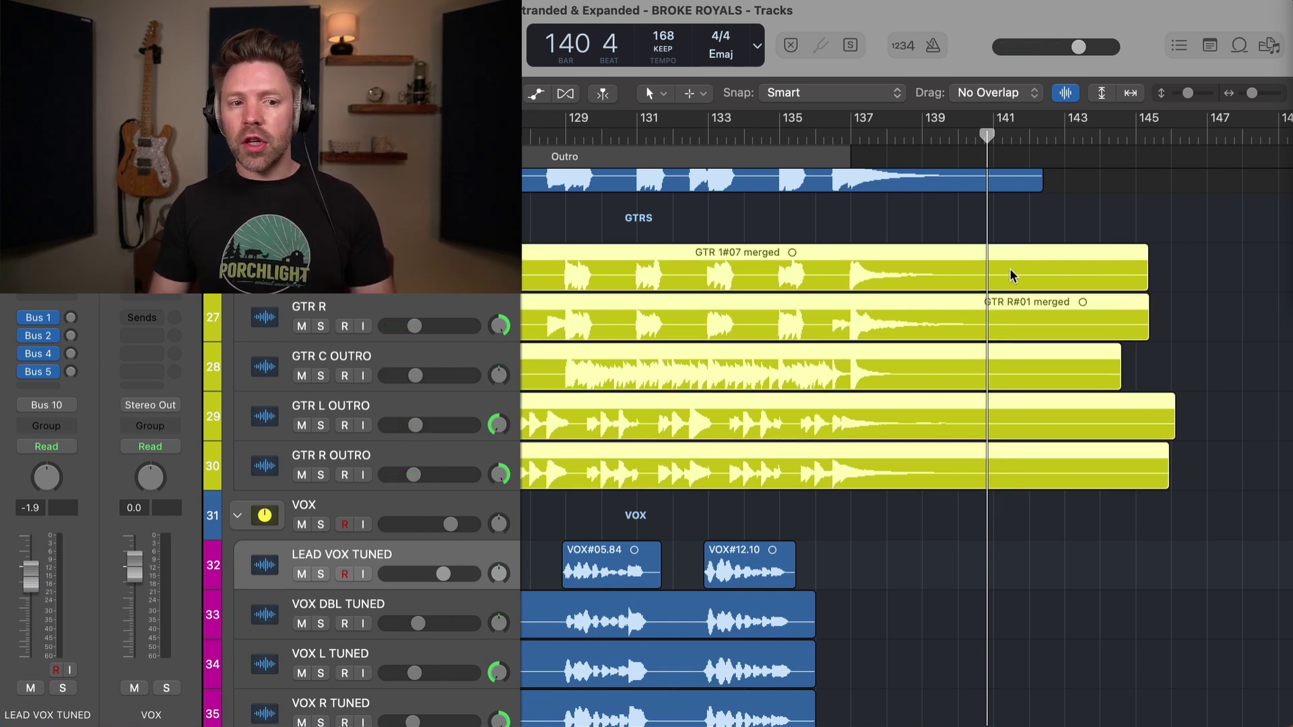
drag(1143, 252, 929, 267)
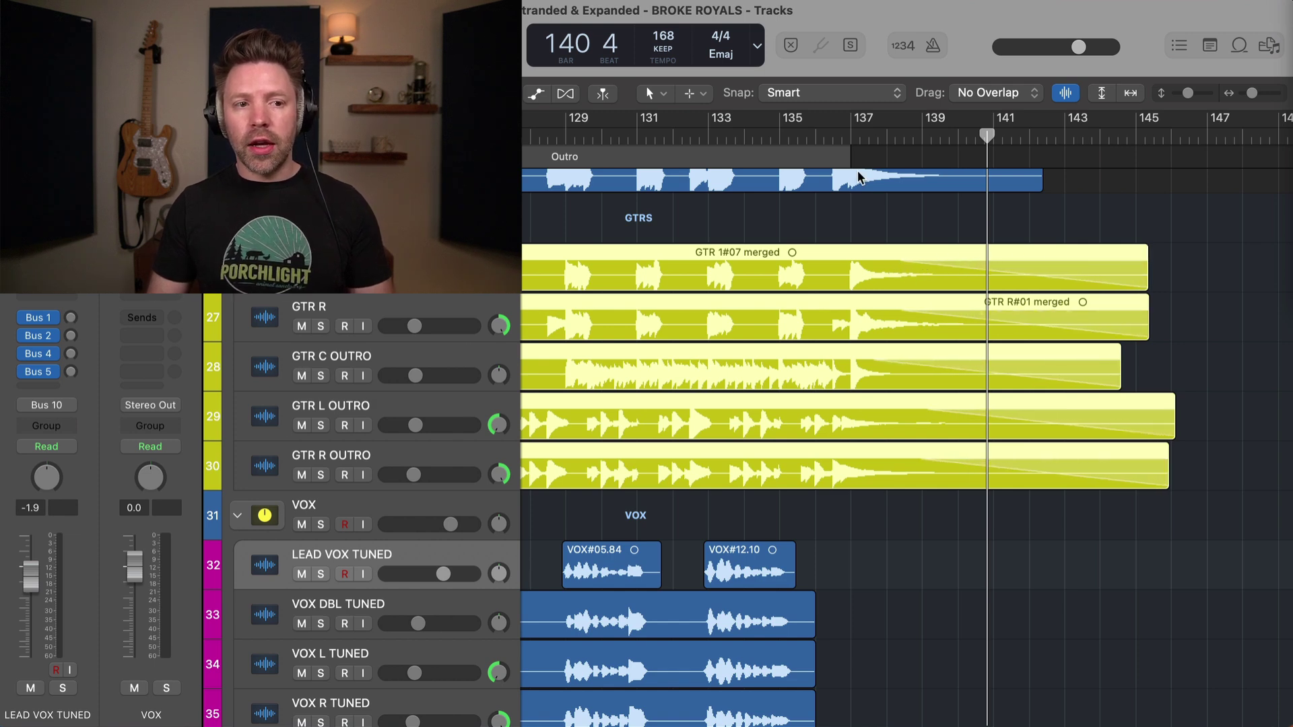
- Trim the ends of the selected guitar regions back to about bar 141 and adjust their fade-outs to start near bar 137
drag(1145, 281, 1007, 285)
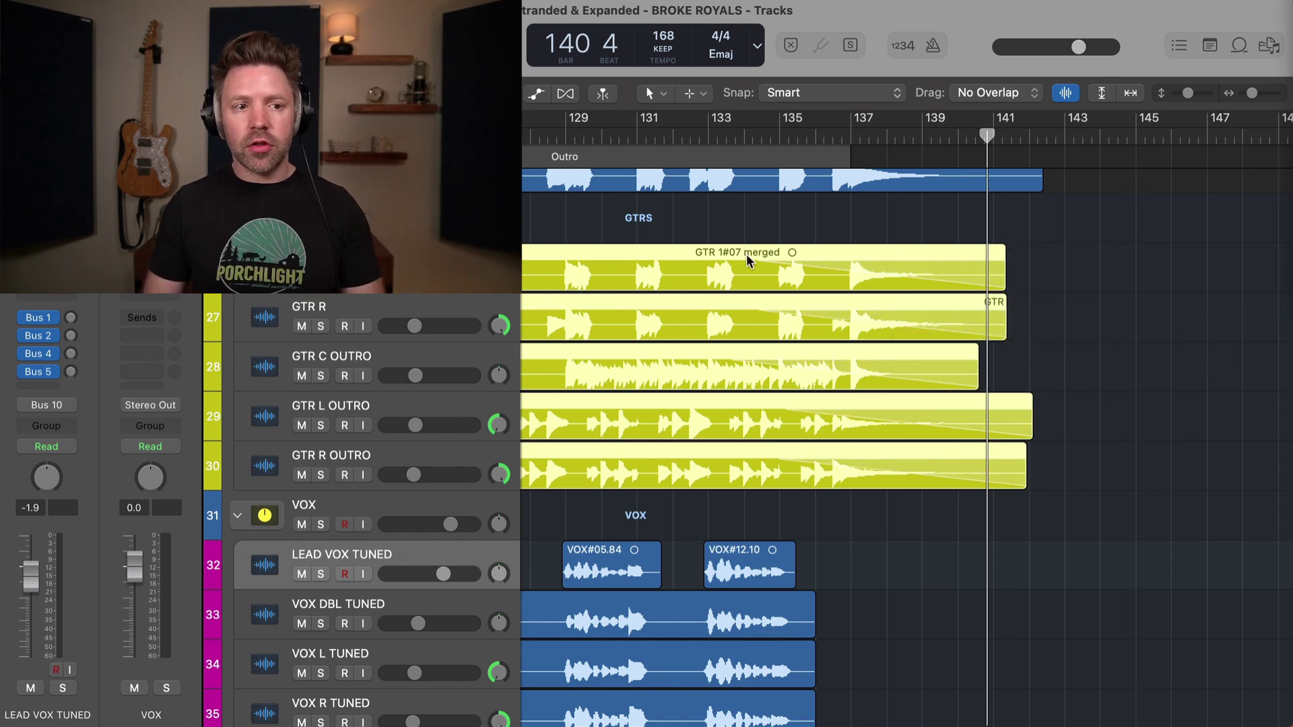
drag(779, 251, 861, 257)
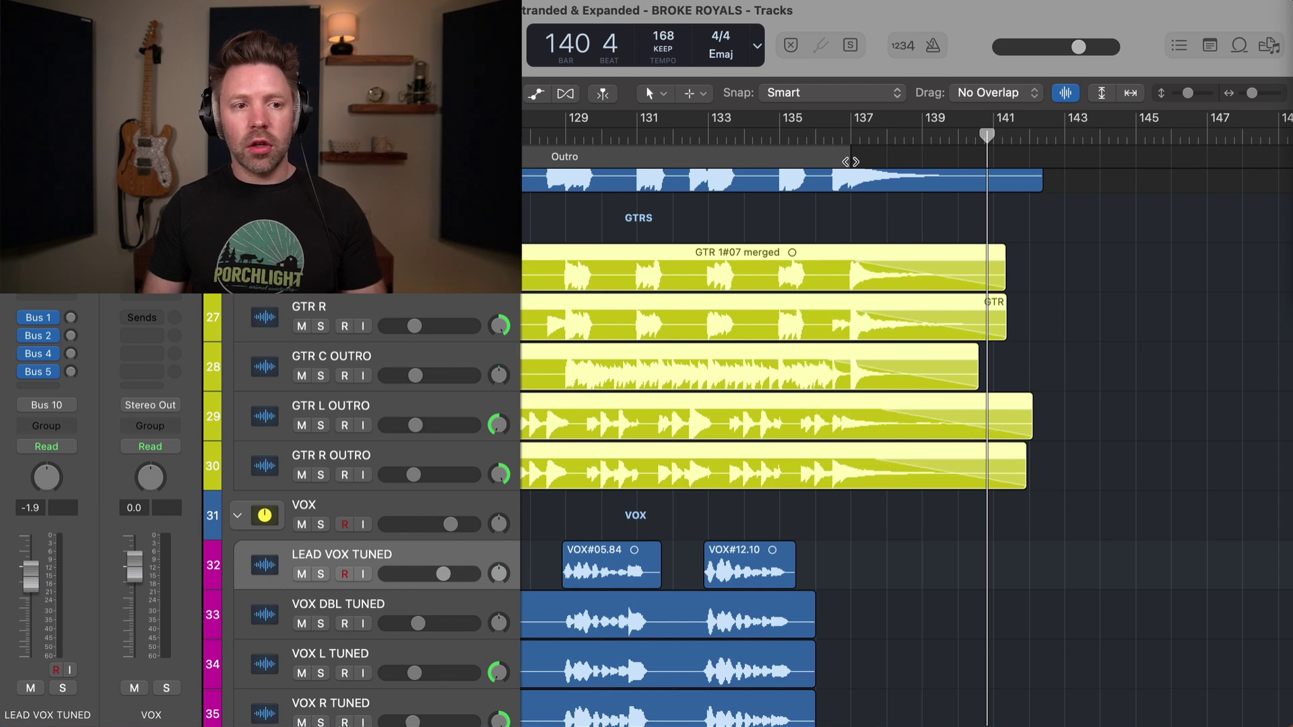
click(828, 141)
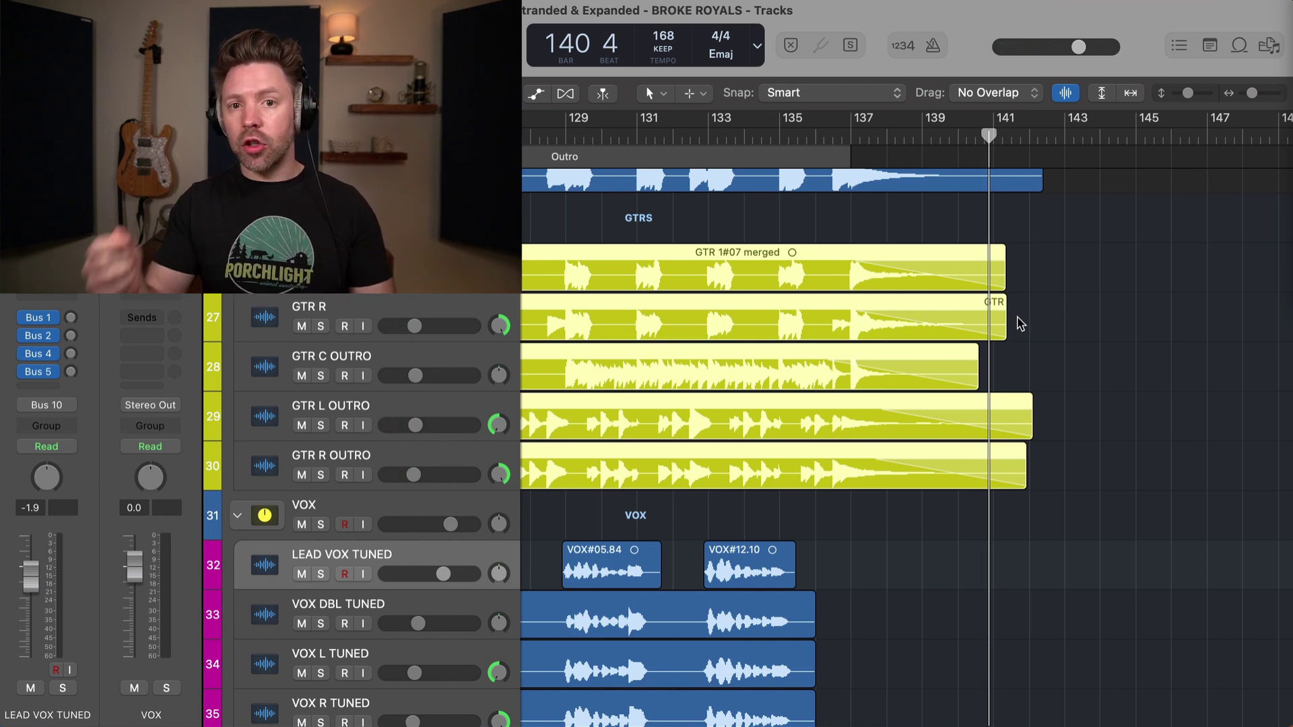
- Position the playhead at bar 89 in Verse 3 and solo the LEAD VOX TUNED track
scroll(1020, 324, left, 5)
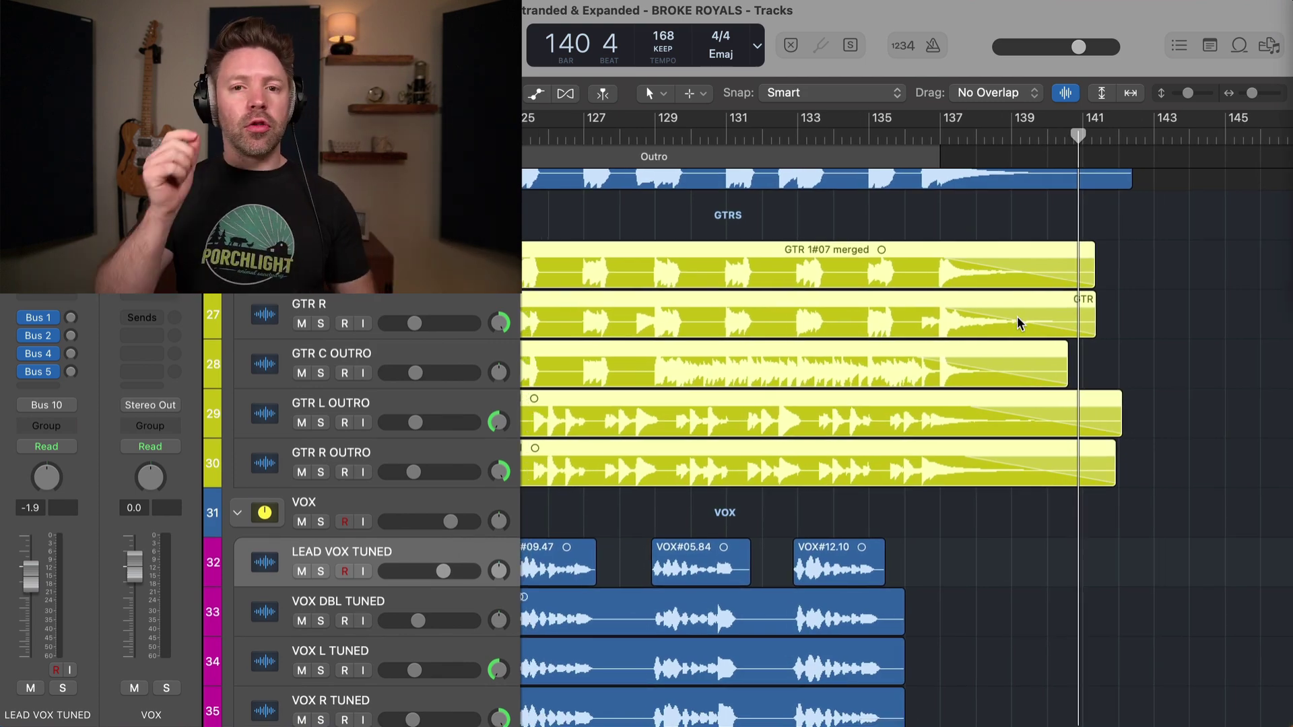
scroll(1017, 323, left, 20)
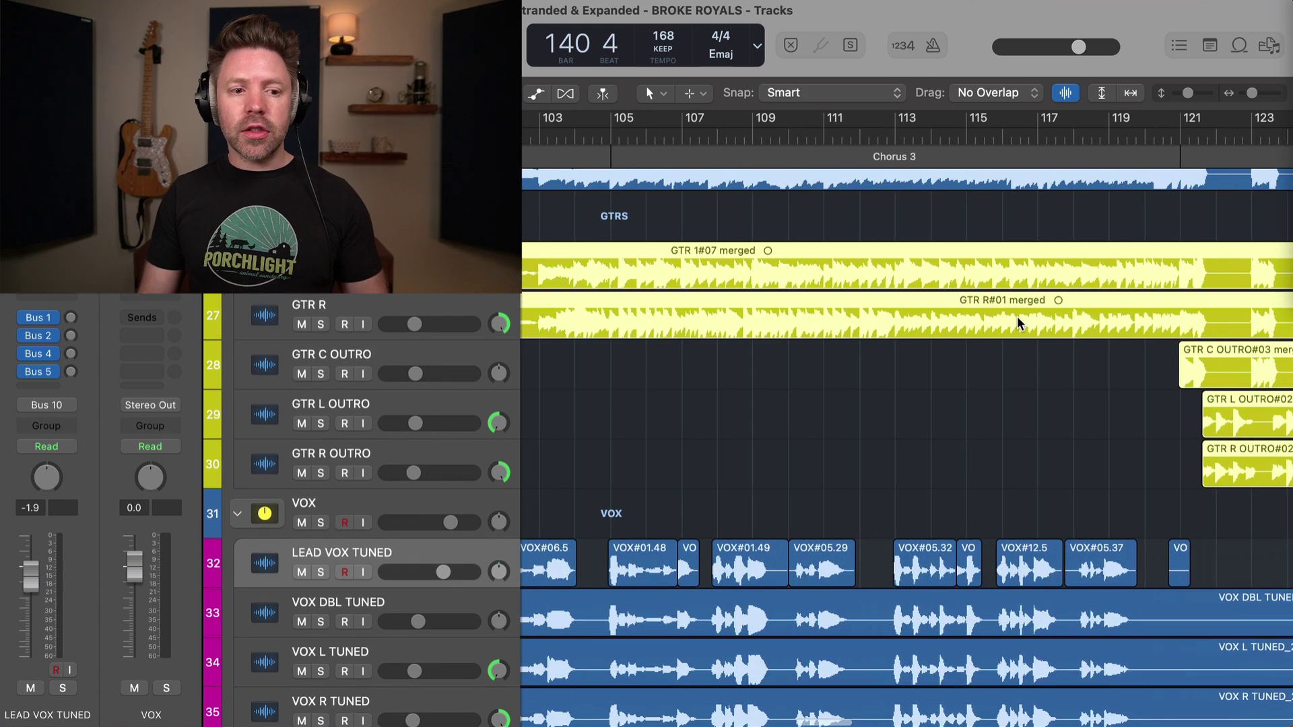
scroll(875, 322, left, 3)
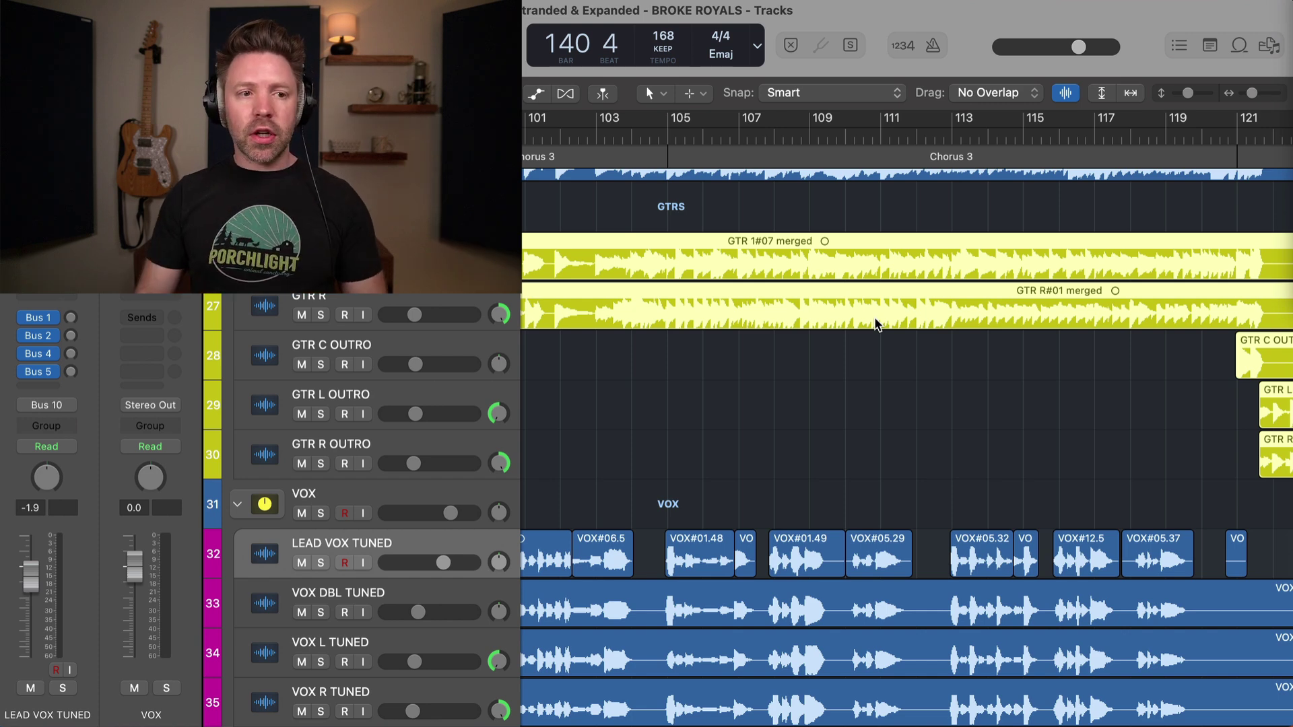
scroll(875, 324, left, 9)
scroll(854, 329, left, 15)
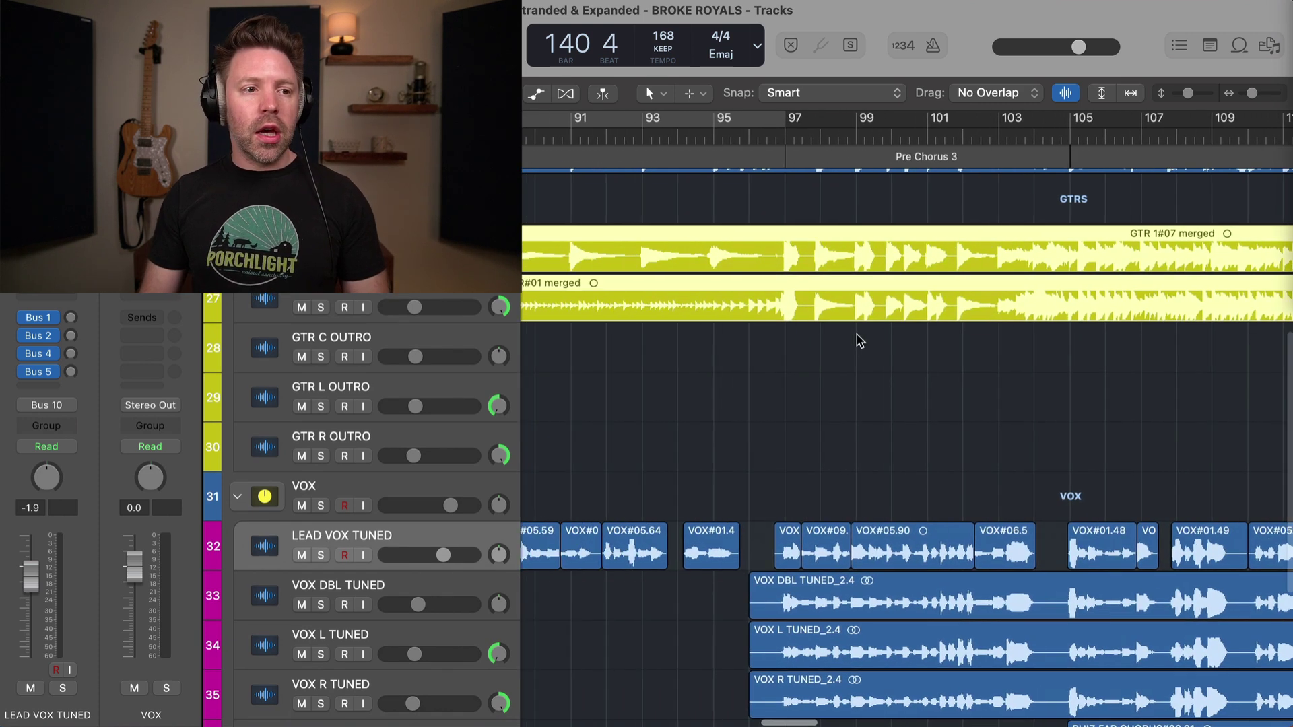
click(680, 141)
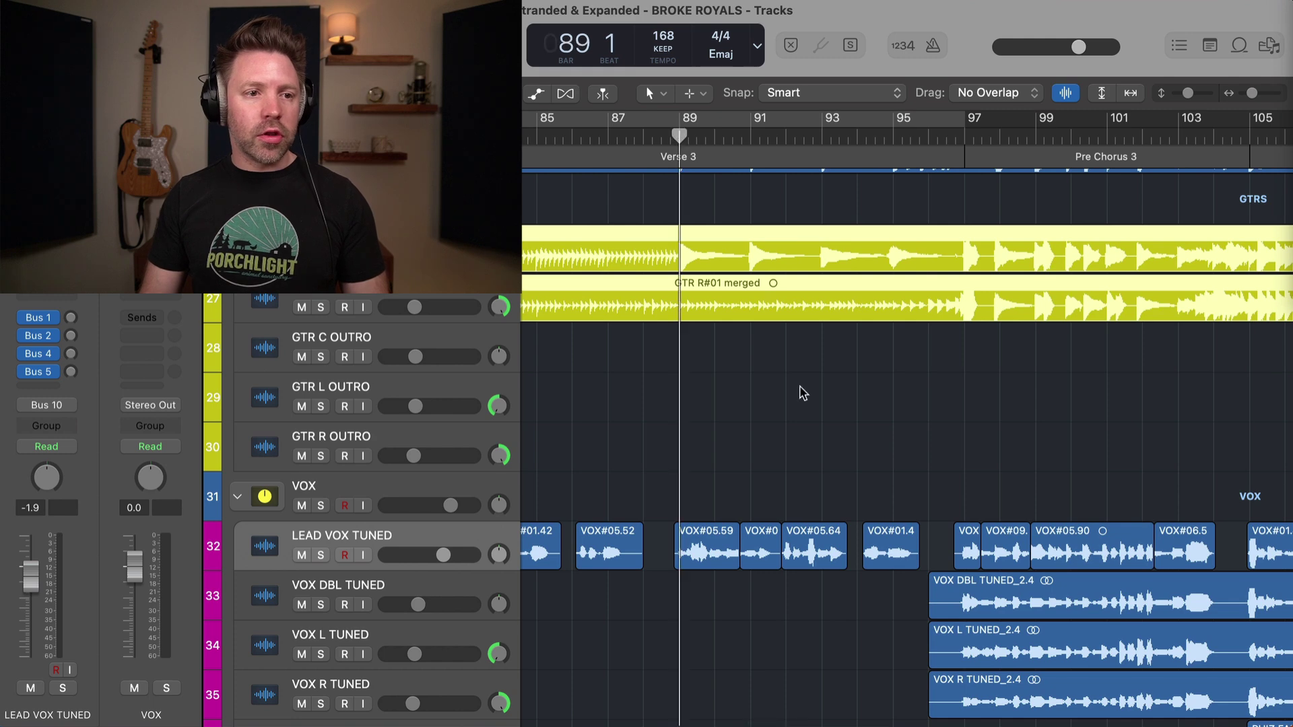
key(super+Right)
key(super+Right)
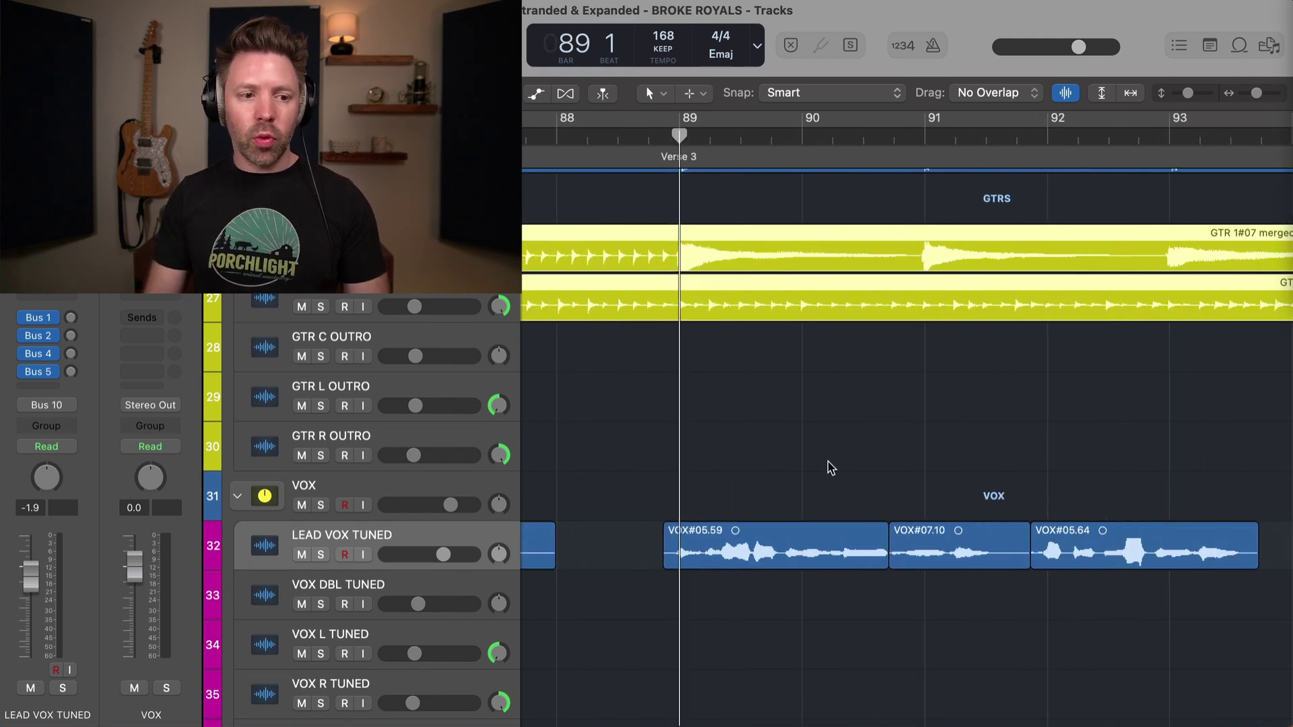
scroll(829, 467, left, 2)
scroll(808, 465, down, 2)
key(s)
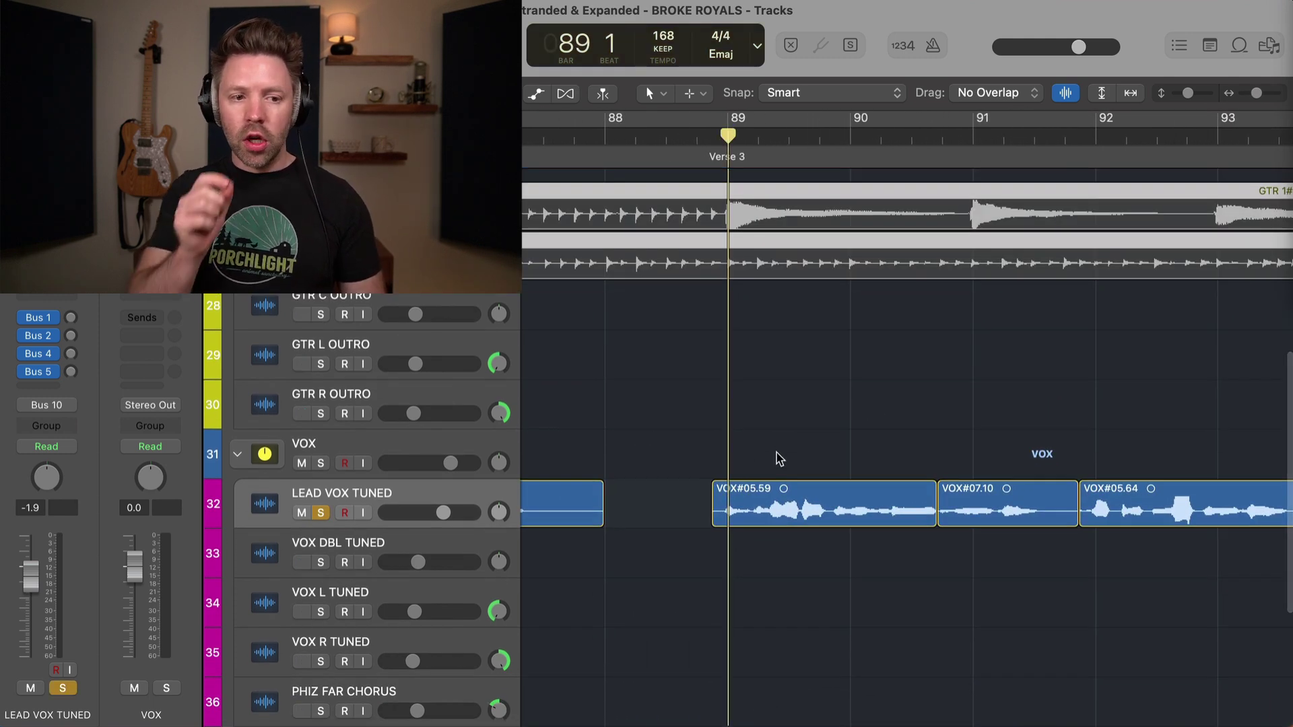
- Listen to the soloed lead vocal from bar 89, and replay the edit between the VOX#05.59 and VOX#07.10 regions
key(space)
scroll(776, 458, down, 2)
scroll(776, 458, right, 4)
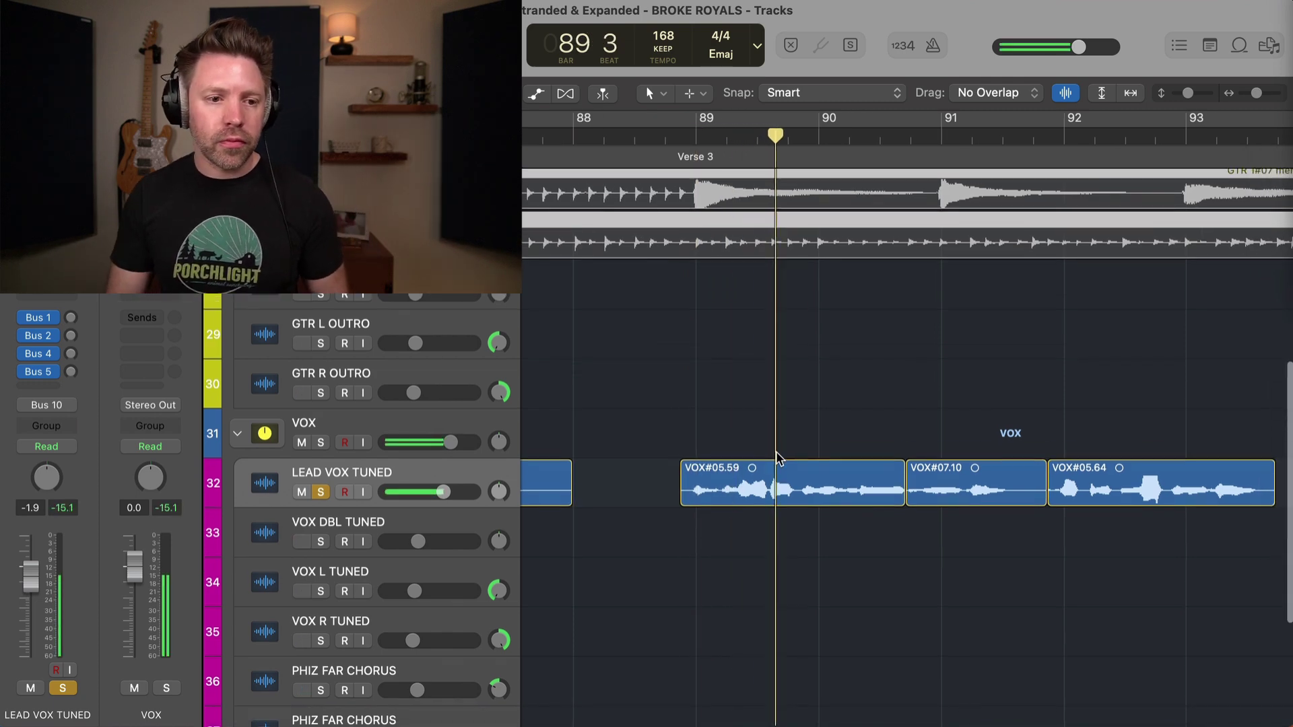
scroll(775, 458, down, 1)
scroll(776, 458, right, 2)
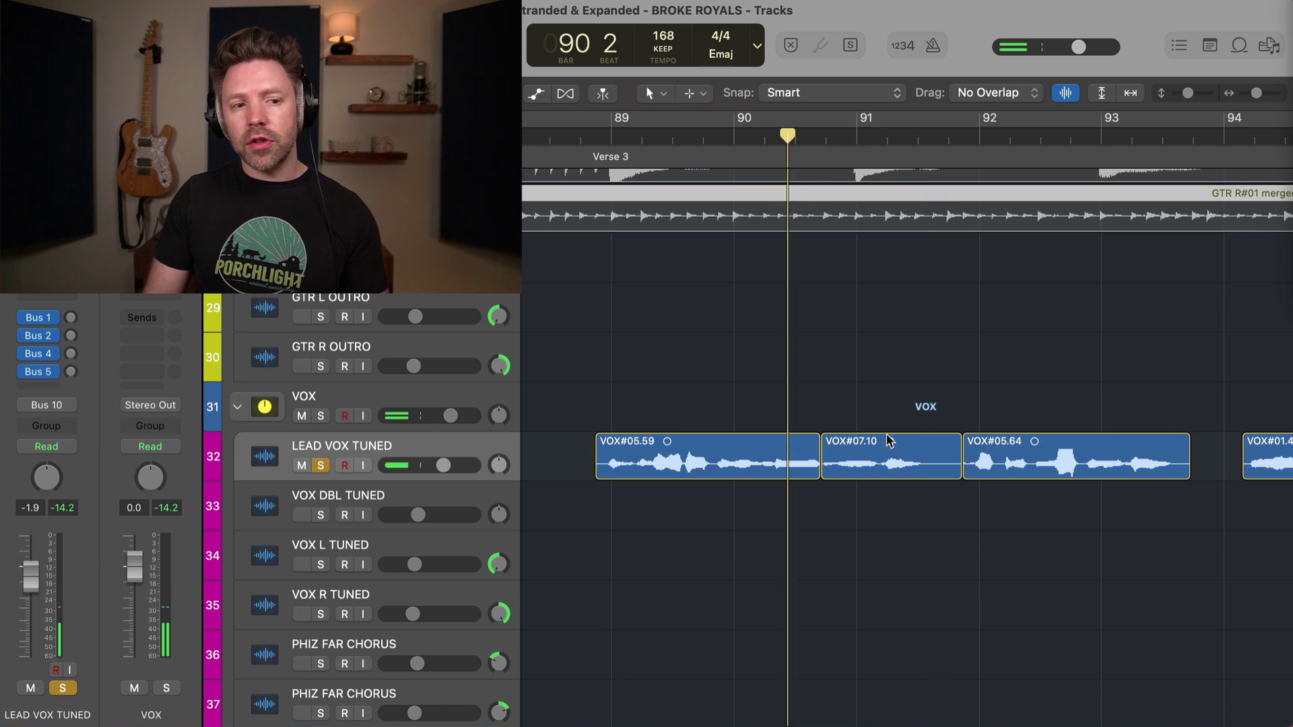
key(space)
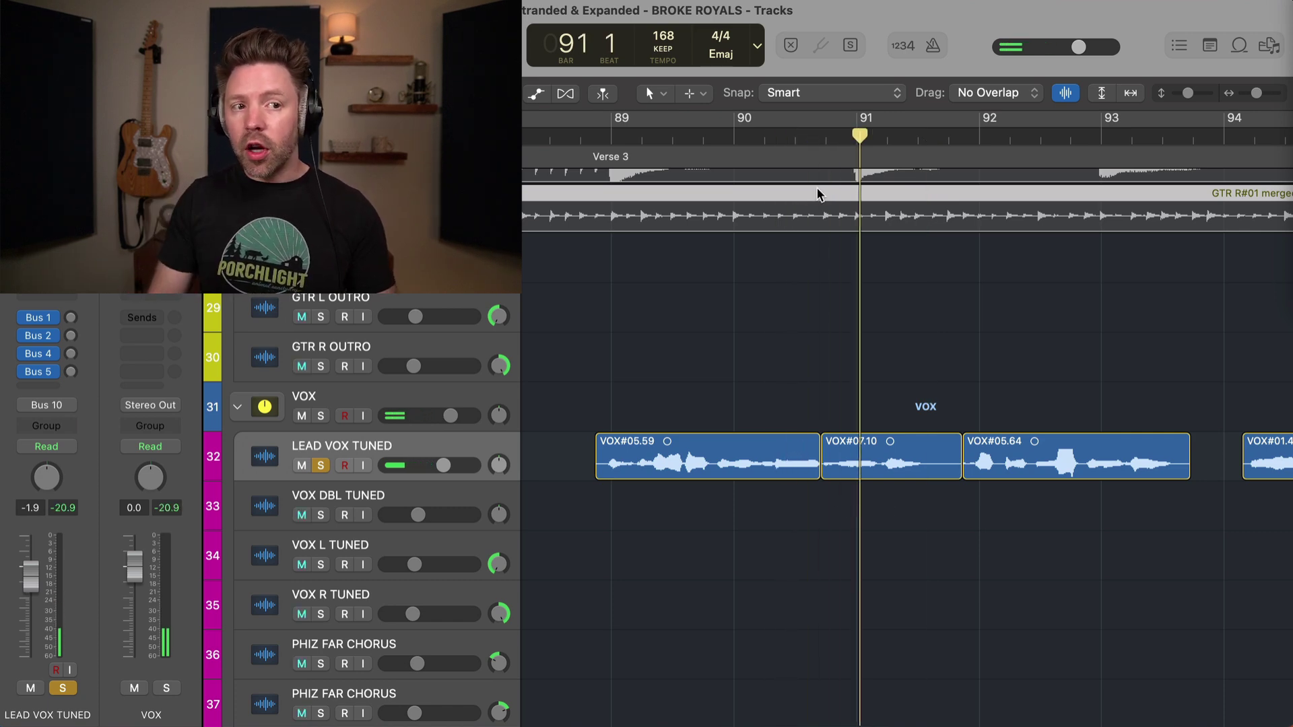
click(796, 134)
key(space)
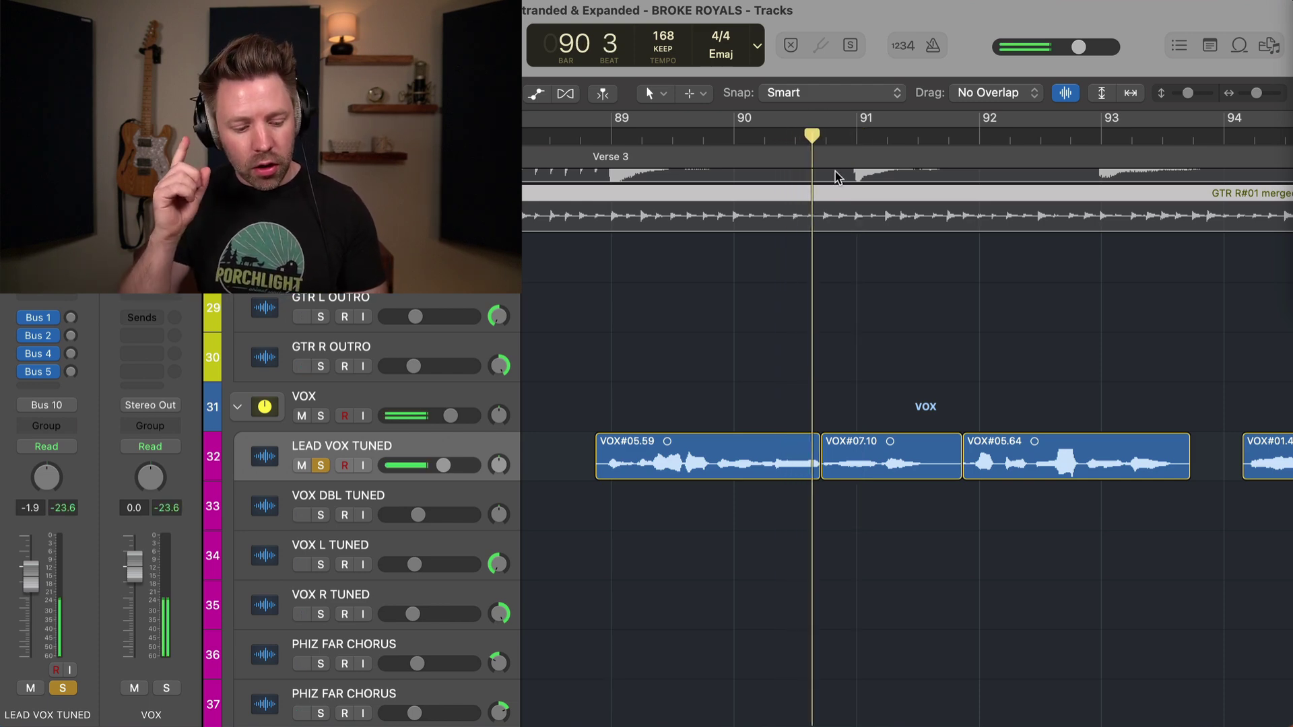
key(space)
- Add a short crossfade between the VOX#05.59 and VOX#07.10 regions and play back the edit
scroll(833, 223, up, 6)
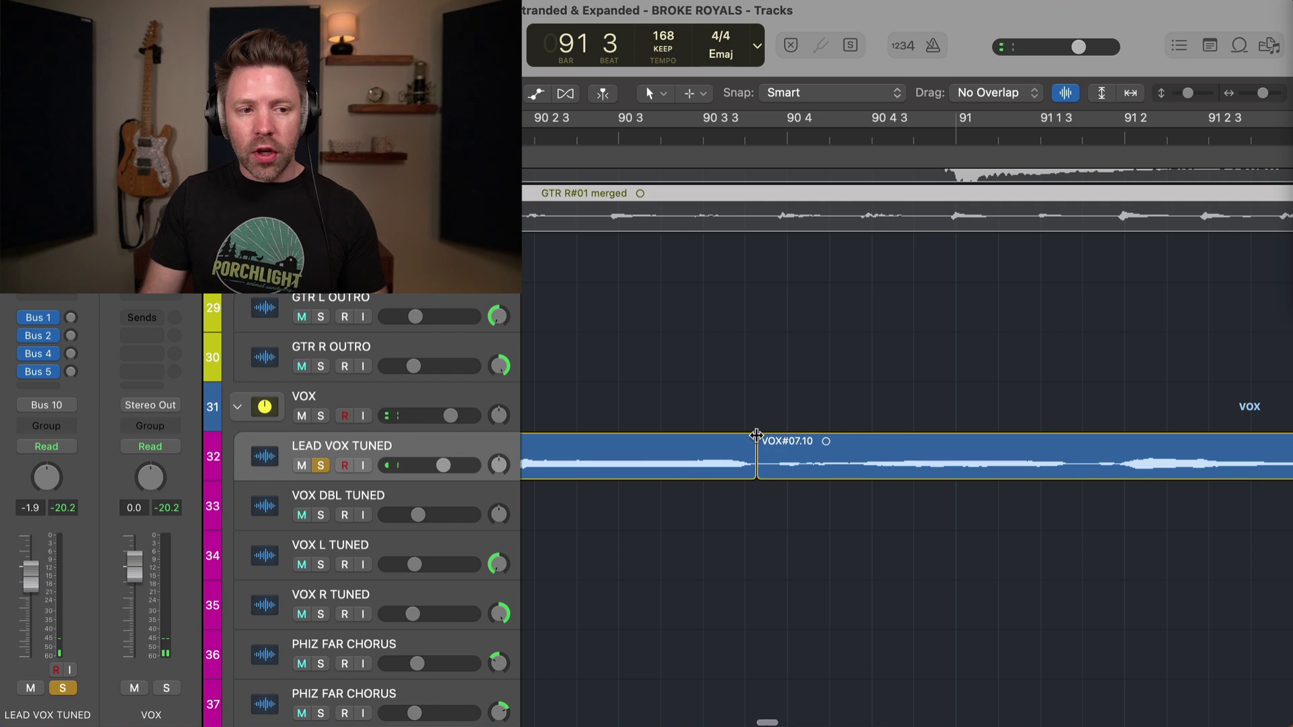
click(756, 435)
drag(749, 435, 733, 436)
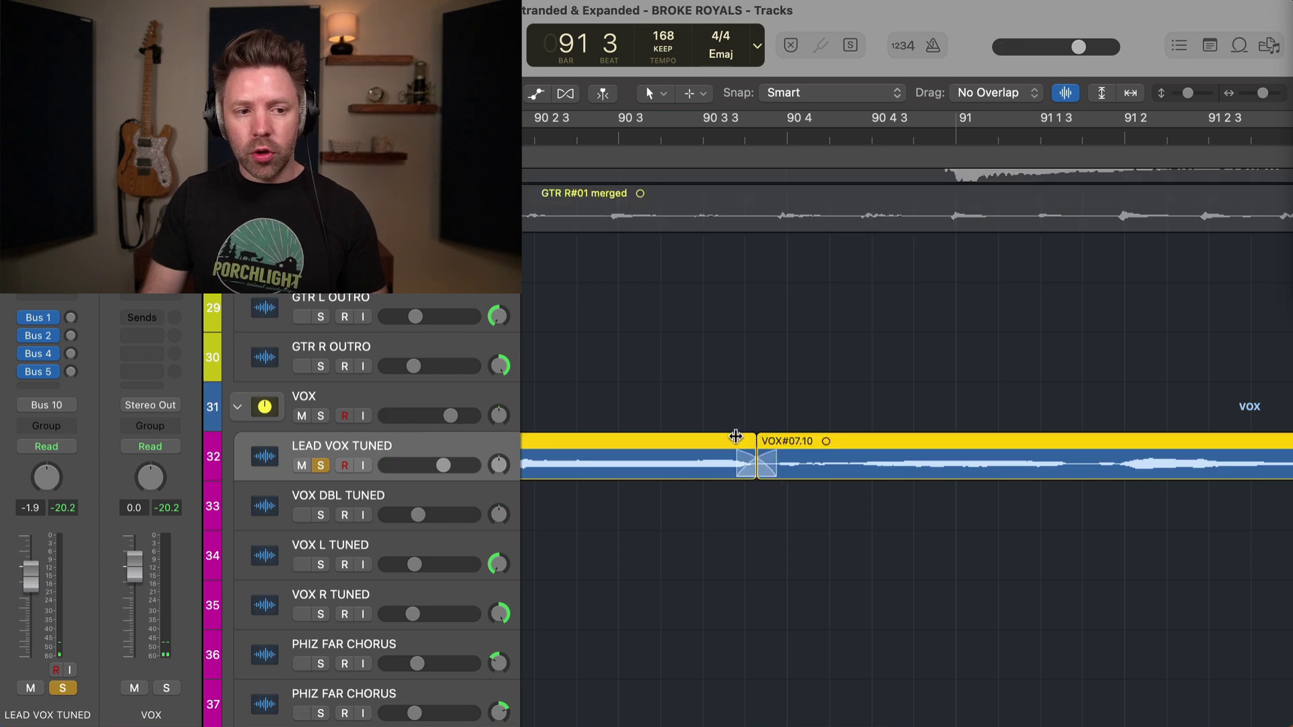
scroll(742, 439, left, 10)
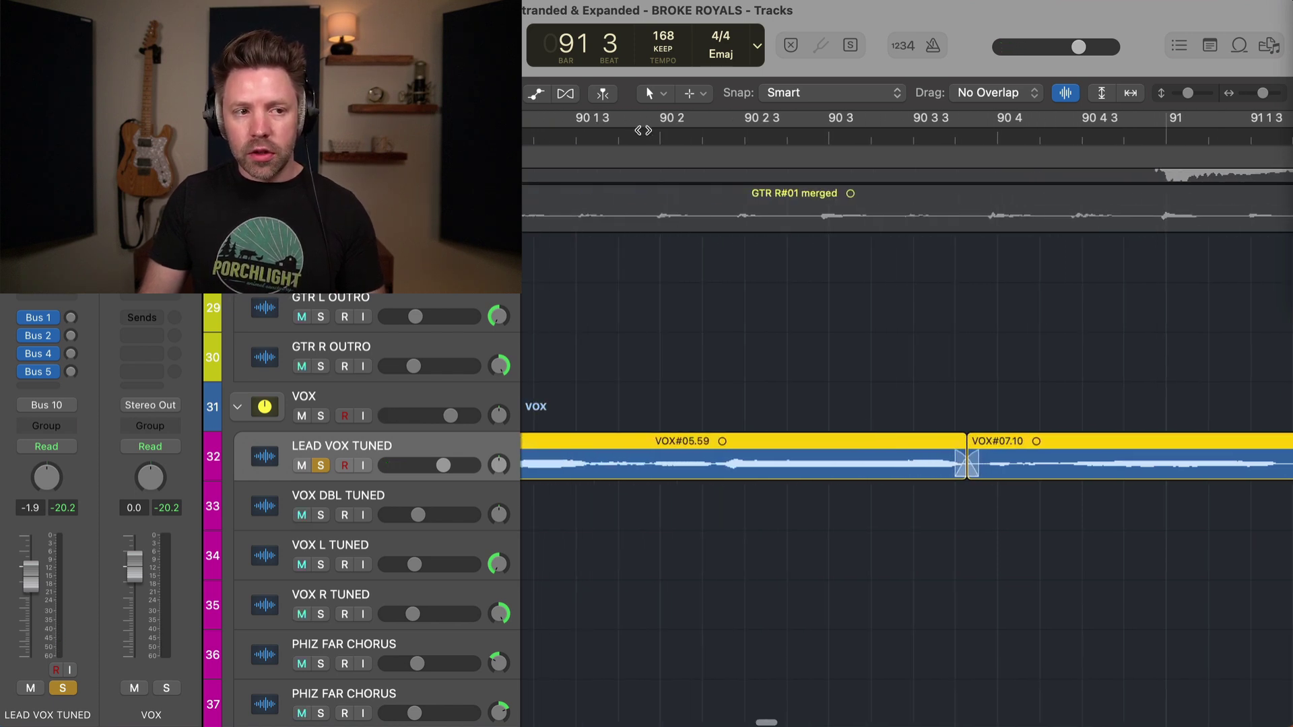
key(space)
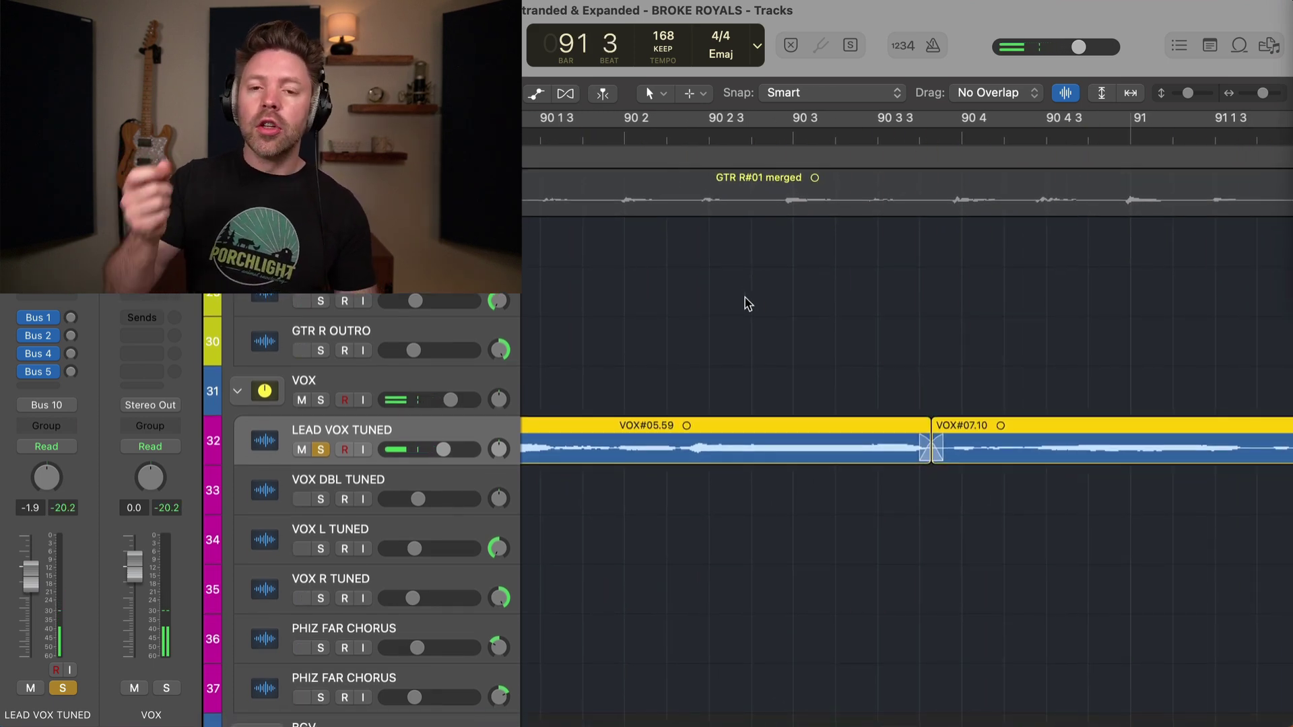
- Clear the region selection and add a short fade-in at the start of the VOX#05.59 region
click(724, 316)
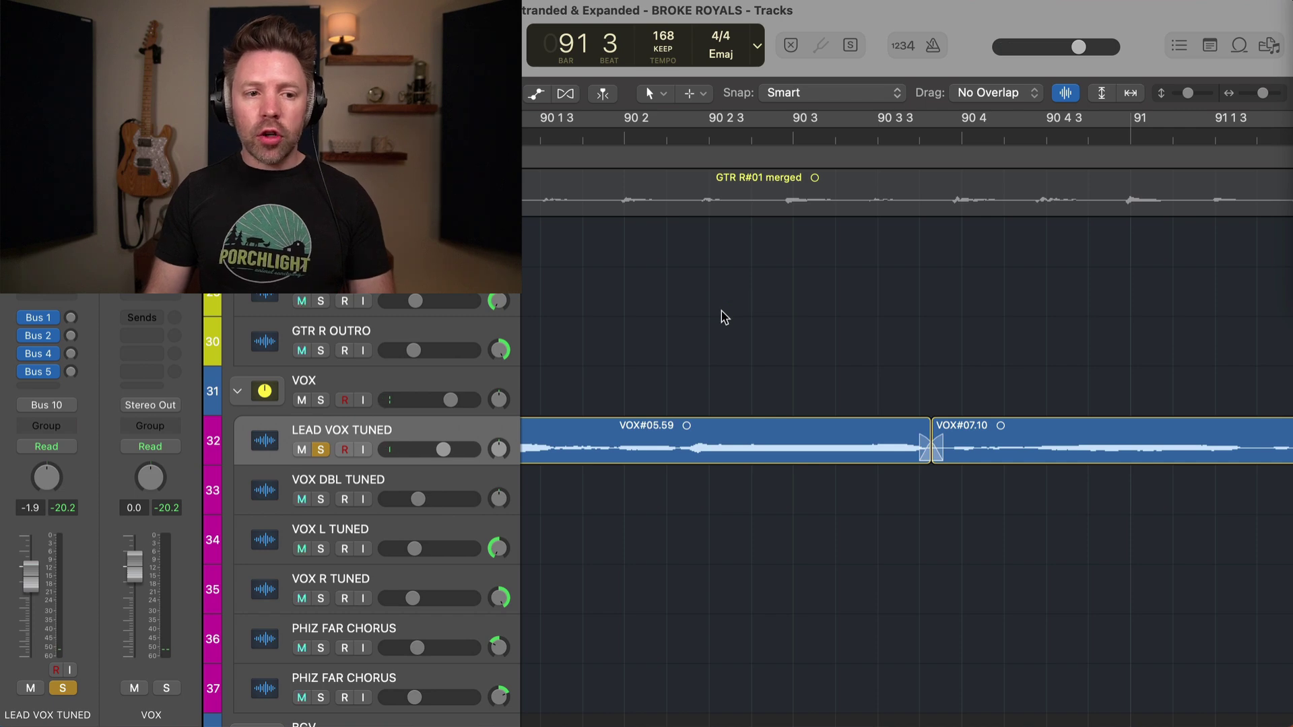
scroll(724, 316, down, 5)
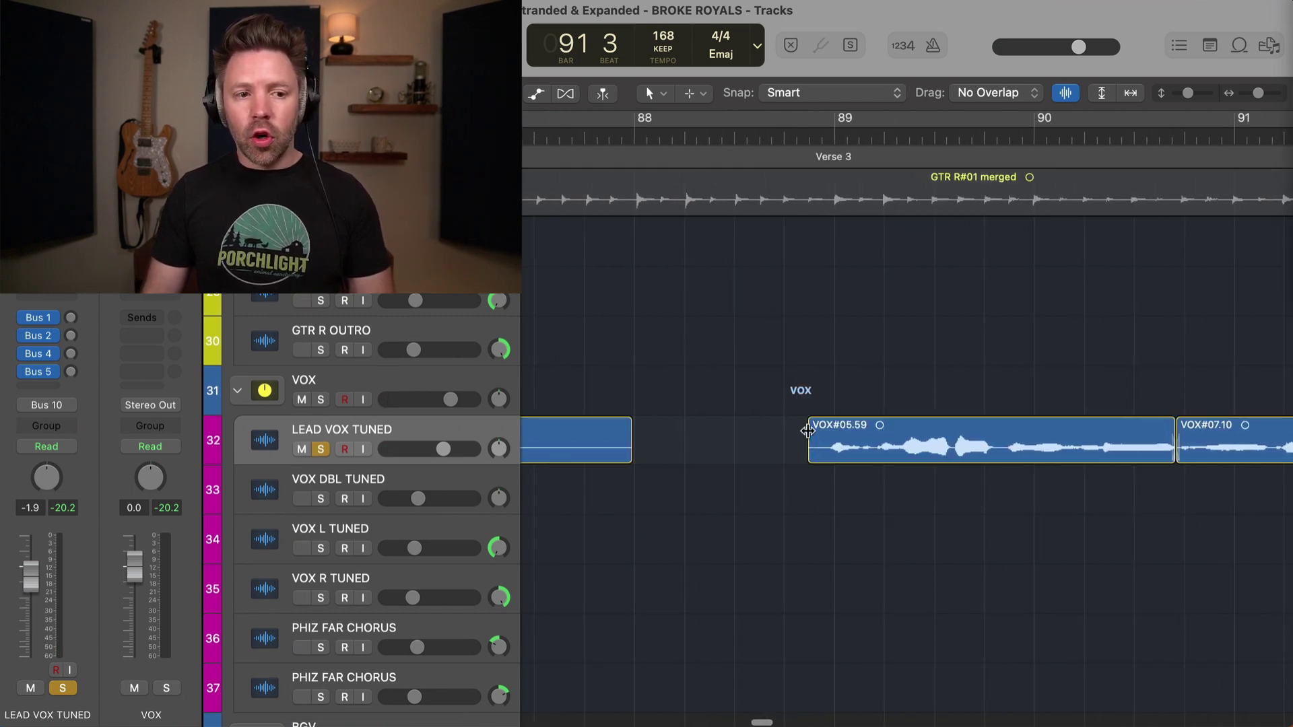
click(810, 425)
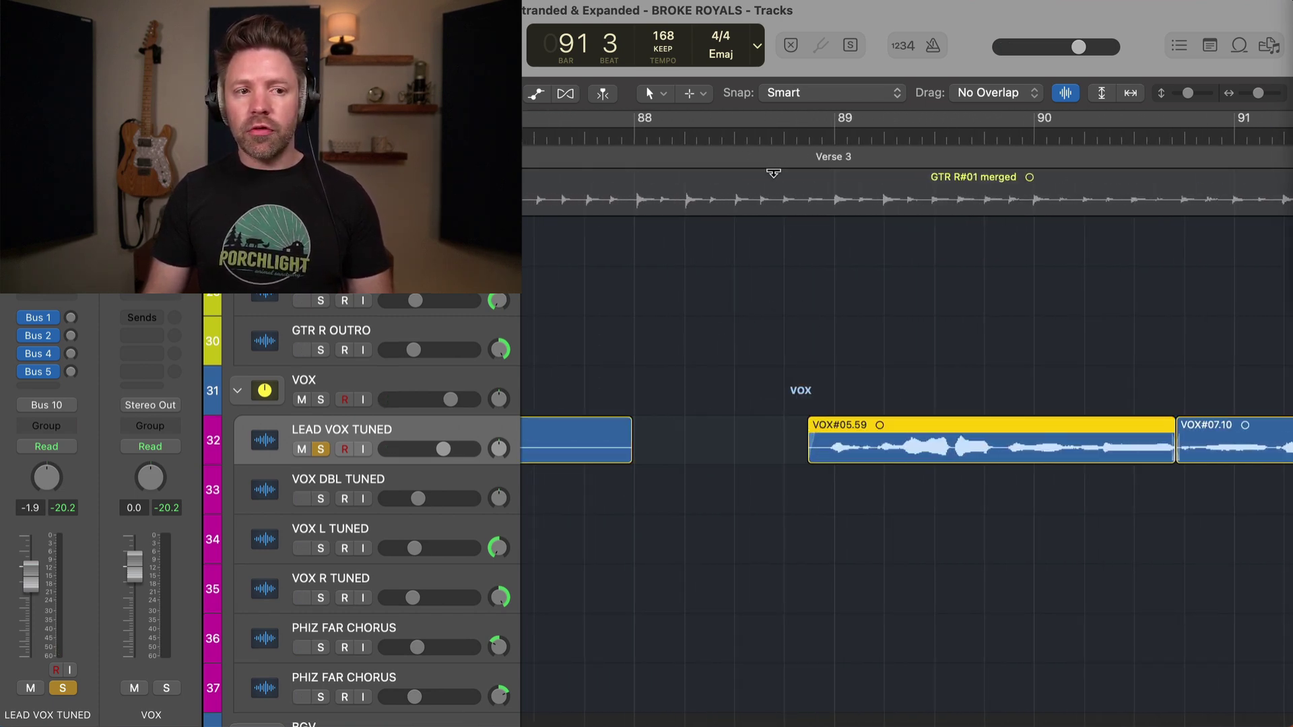